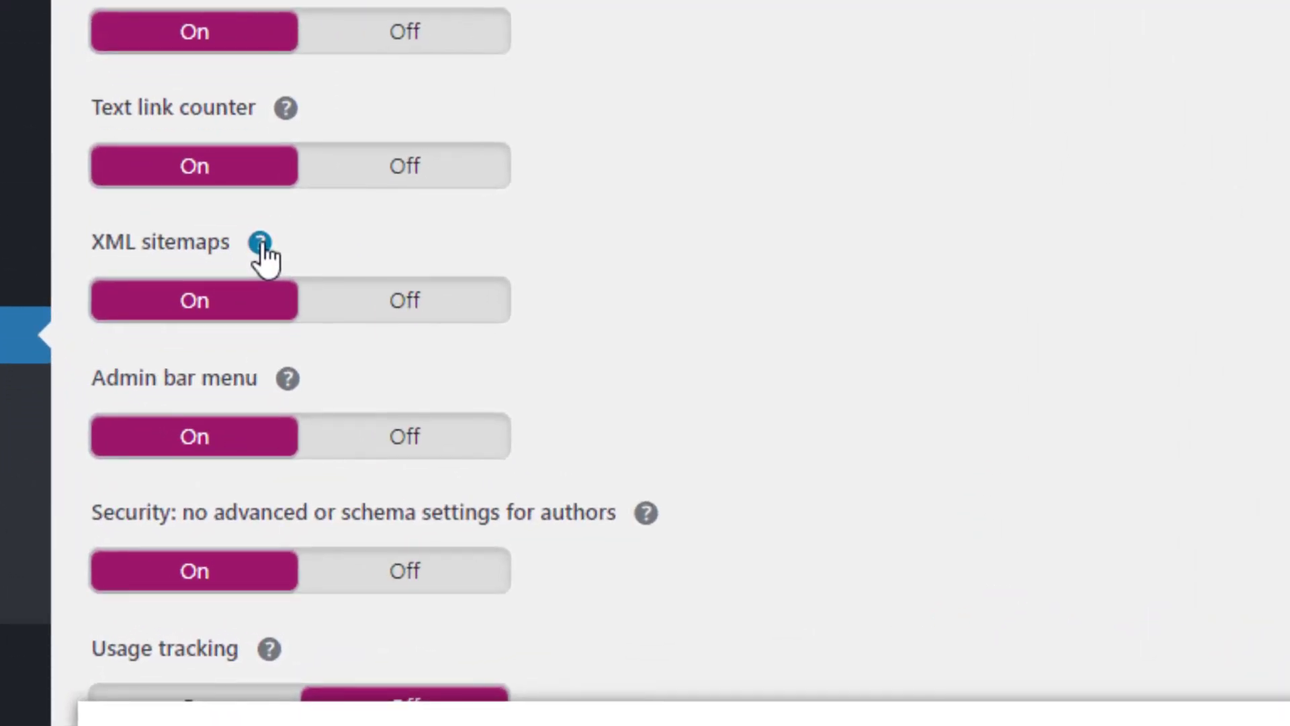
- View the XML sitemap generated by Yoast SEO and switch the XML sitemaps feature off in the plugin's general settings
left_click(259, 243)
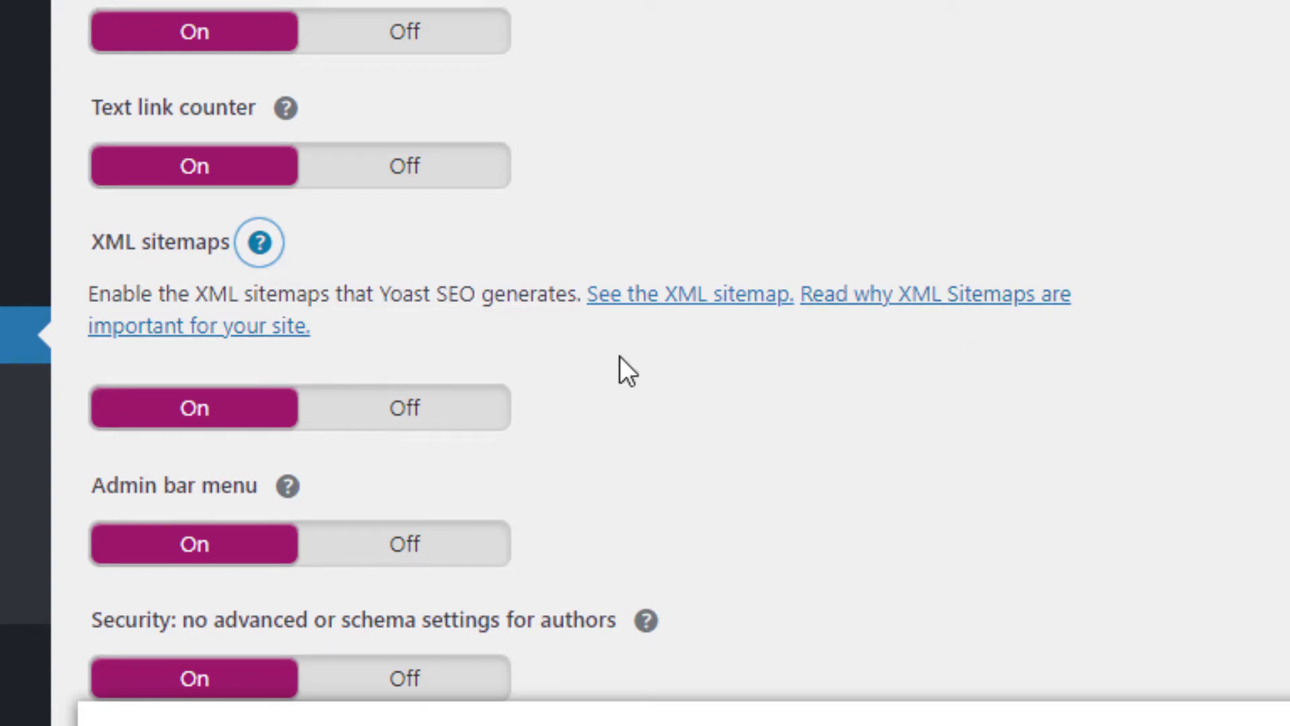
left_click(685, 297)
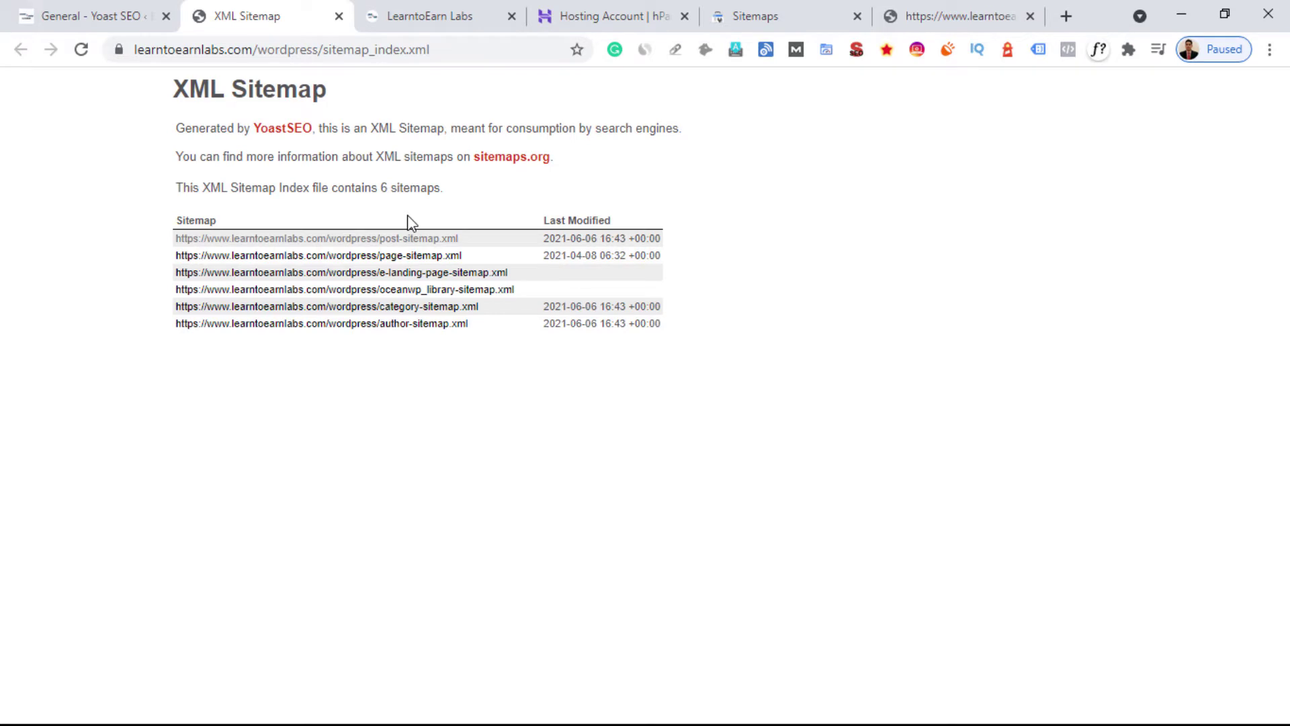
left_click(134, 16)
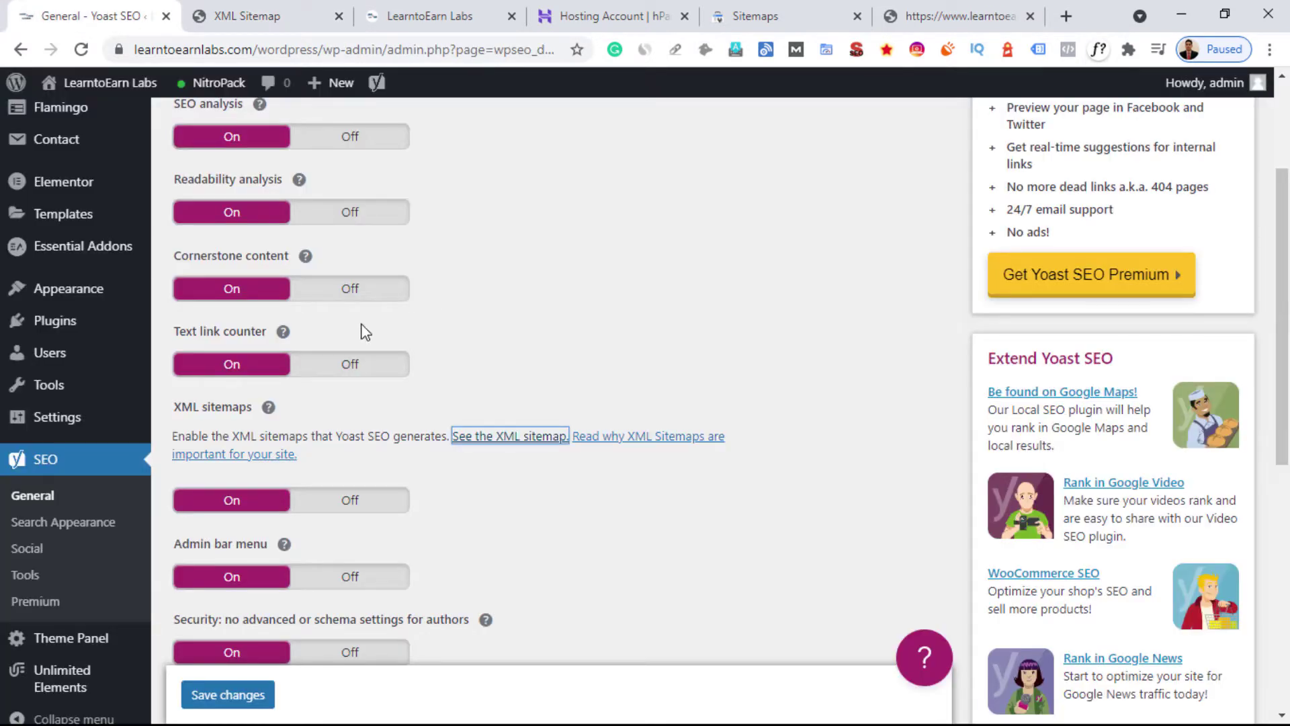
left_click(363, 505)
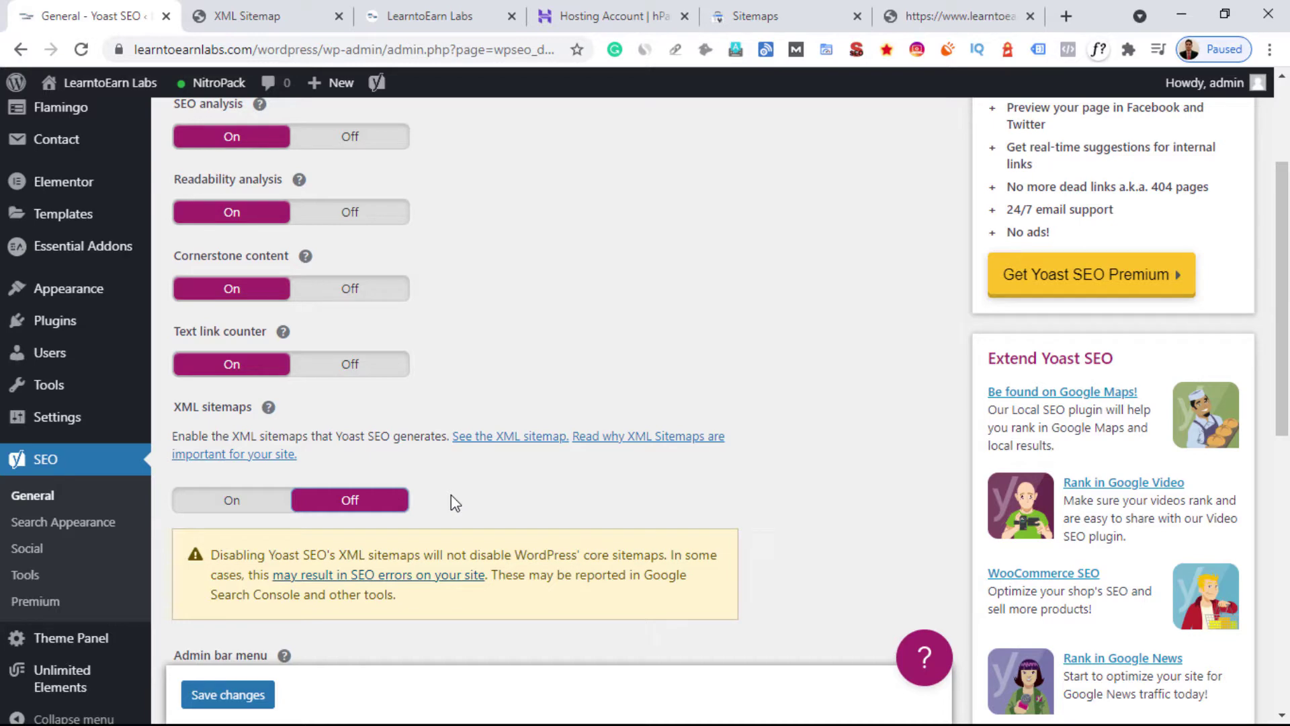
- Examine the URL entries in the website's existing sitemap at learntoearnlabs.com/sitemap.xml
key("ctrl+9")
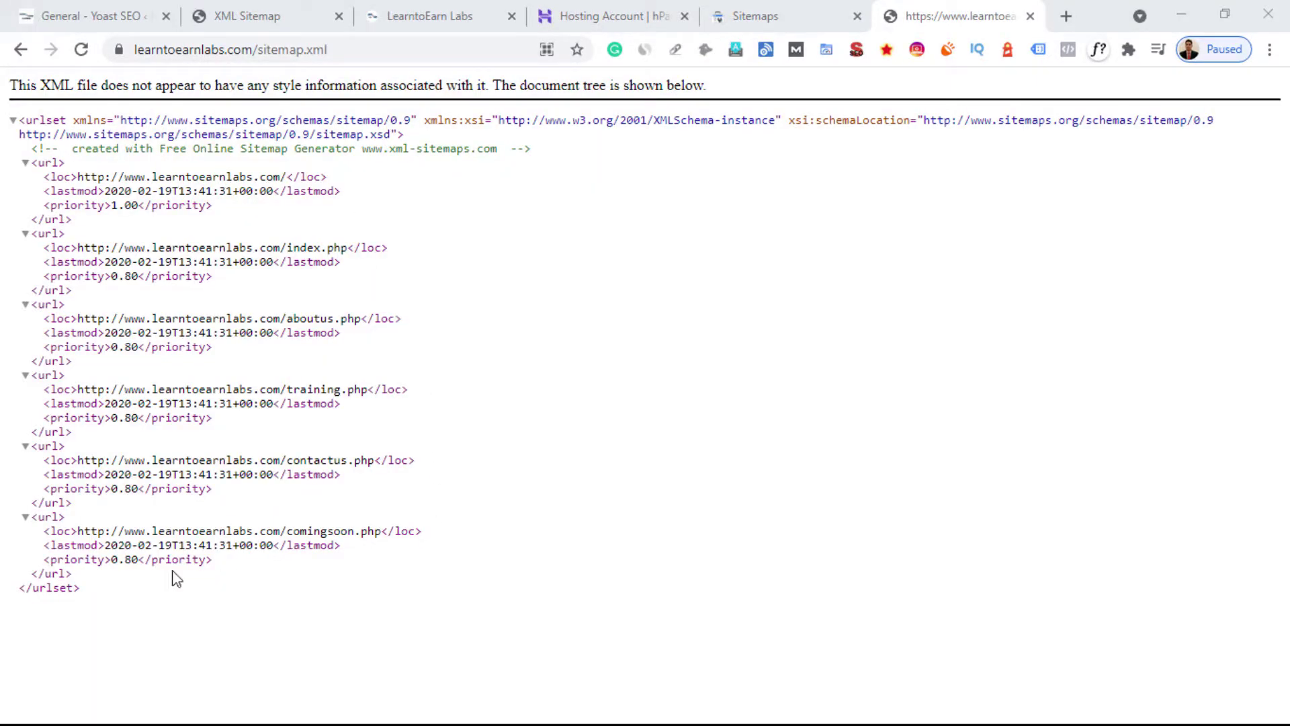
left_click_drag(110, 596, 5, 117)
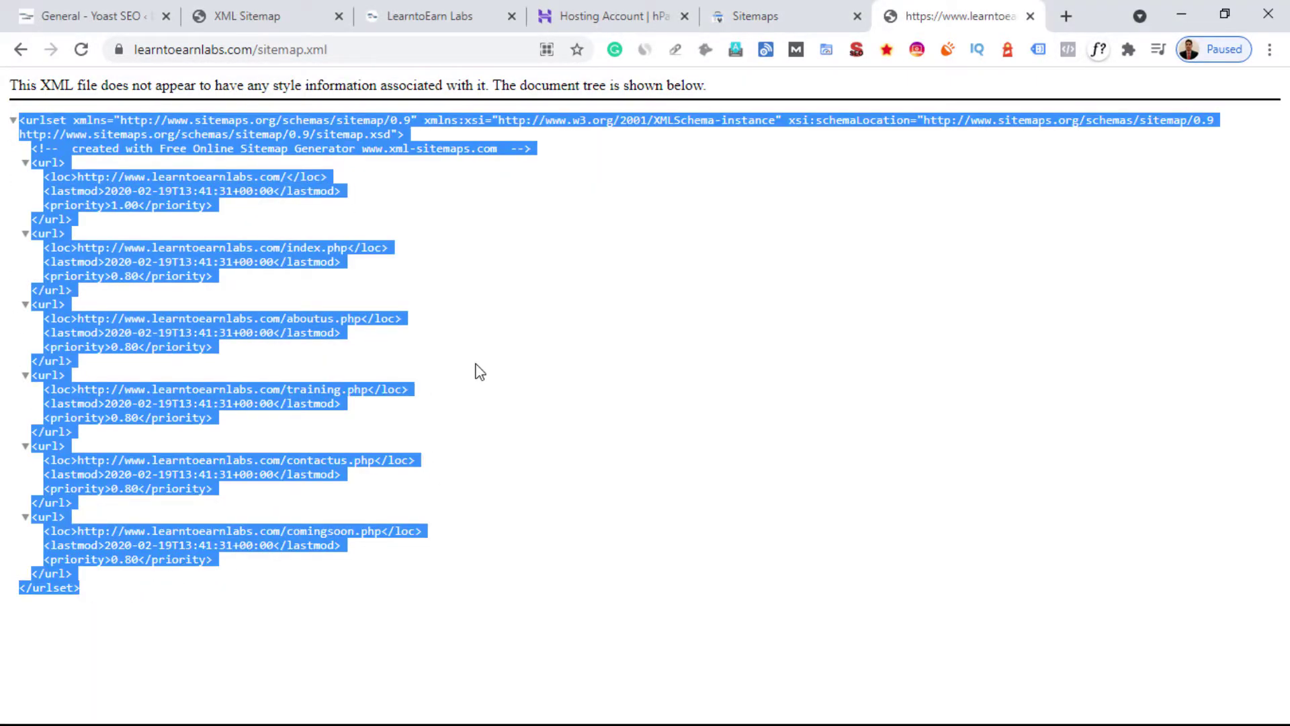
left_click(480, 371)
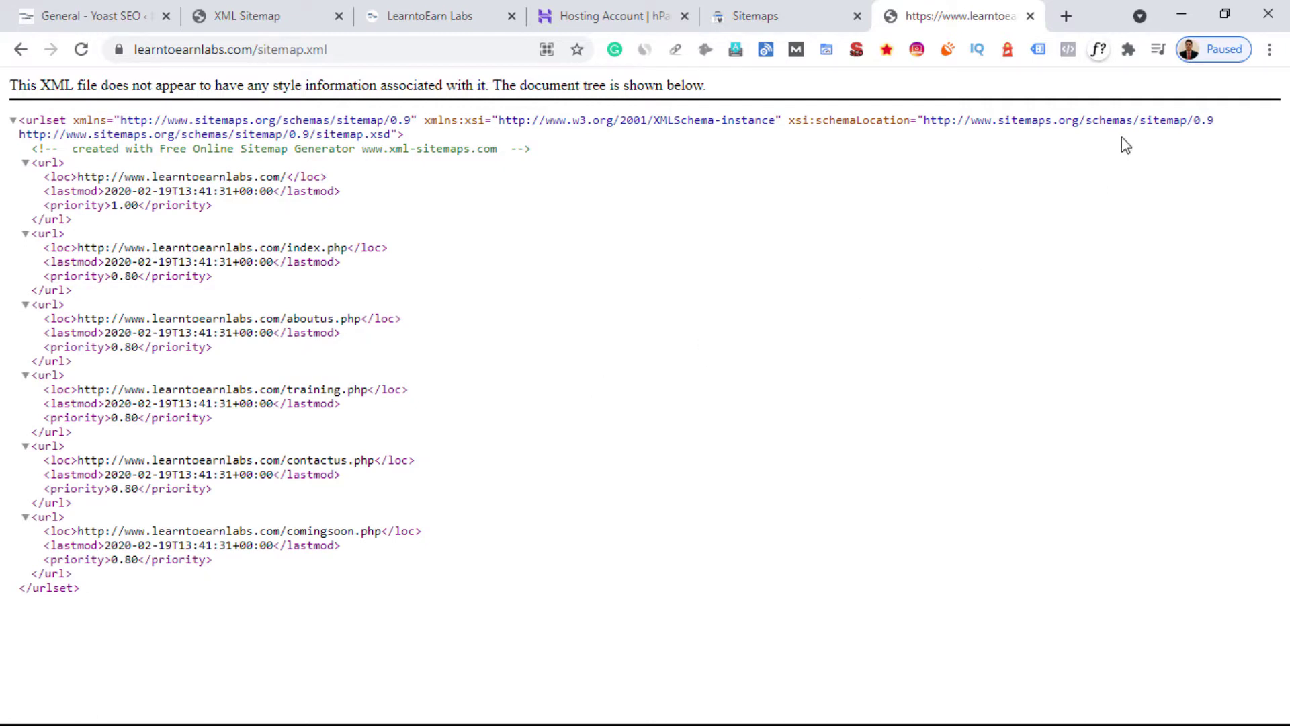
- Search Google for "sitemap generator" in a new browser tab and open the xml-sitemaps.com result
left_click(1066, 15)
left_click(434, 49)
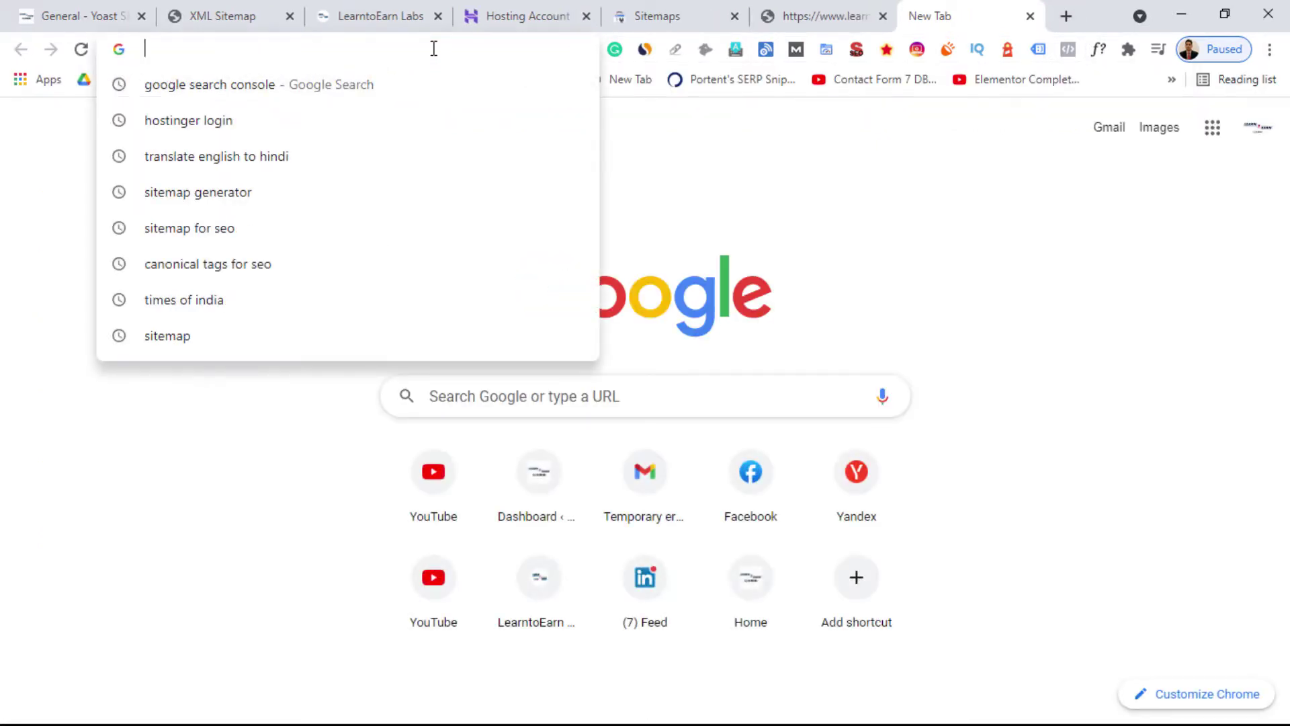
type("Sitemap generator")
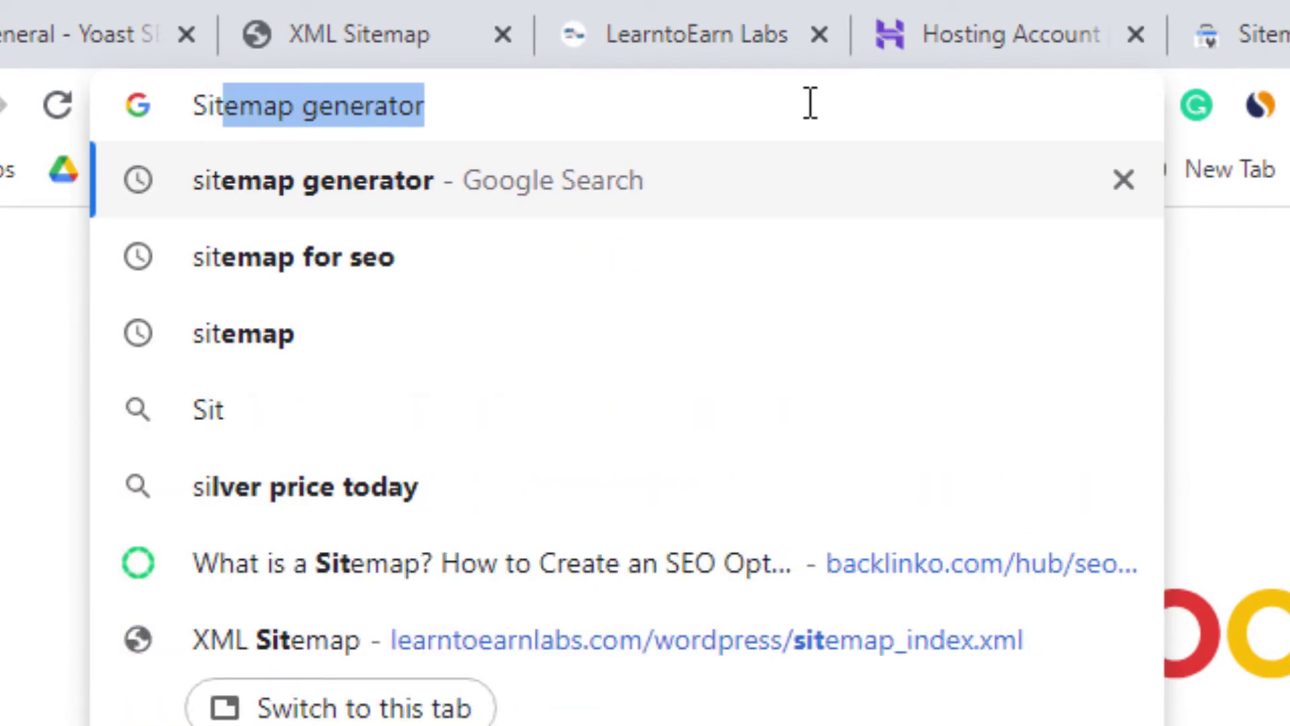
key("Right")
key("Return")
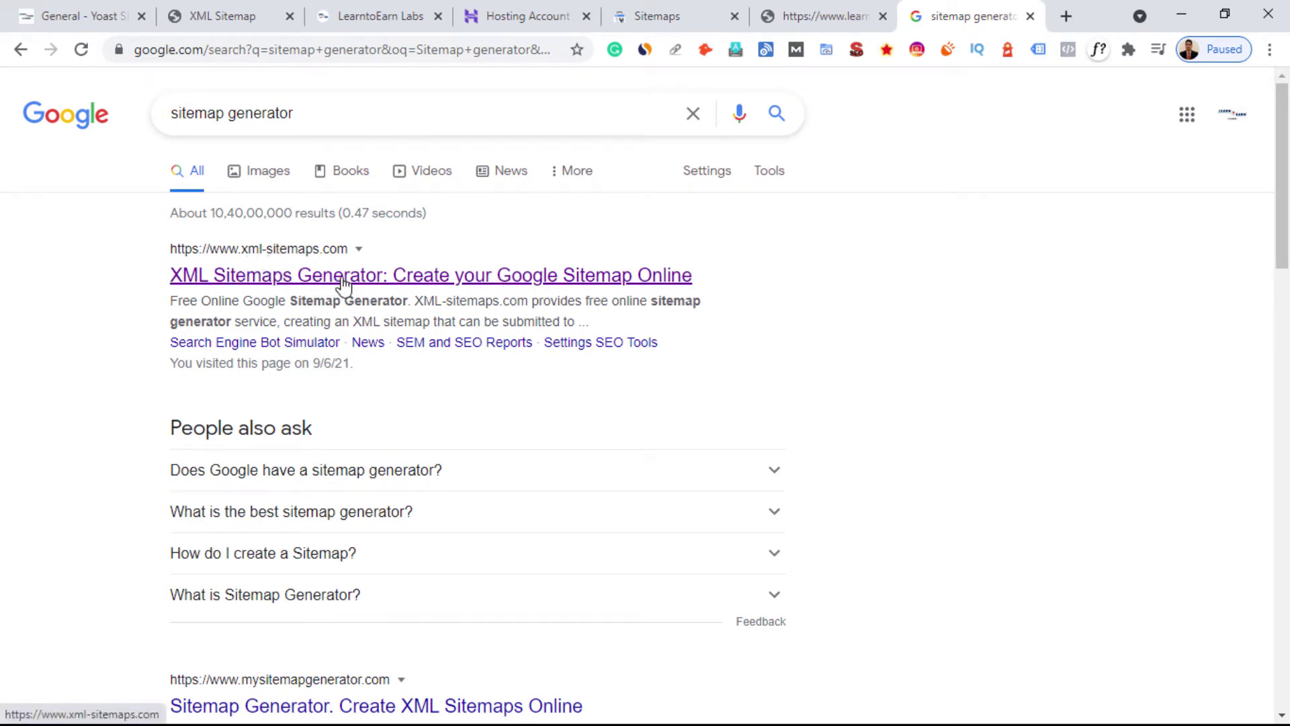
left_click(380, 282)
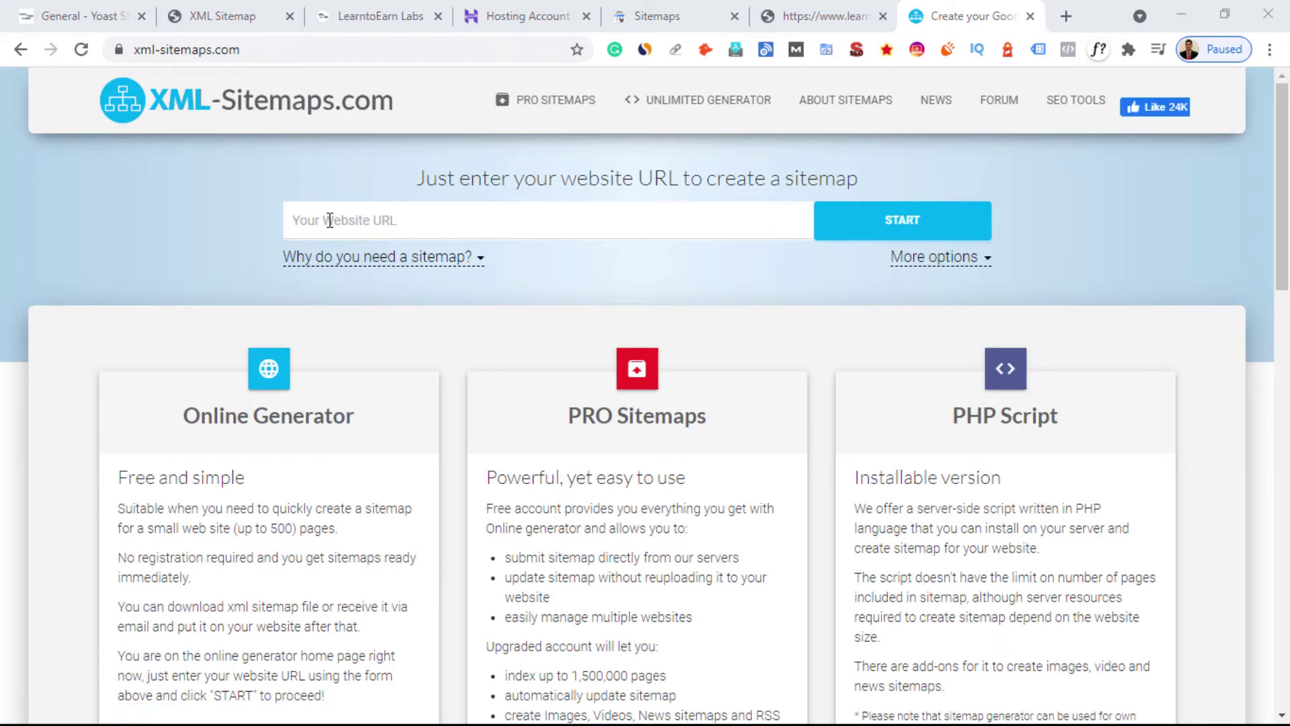
- Copy the learntoearnlabs.com homepage URL into the sitemap generator and start generating the sitemap
left_click(392, 217)
left_click(381, 16)
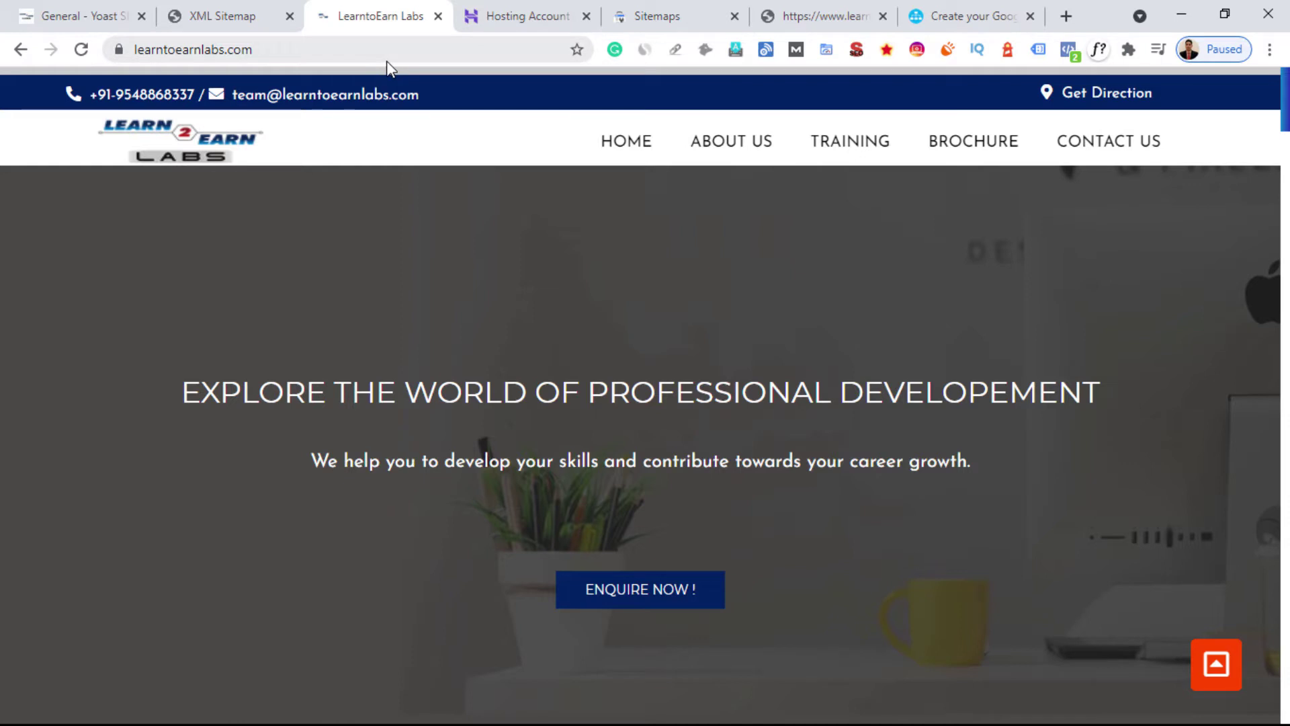
left_click(288, 50)
key("ctrl+c")
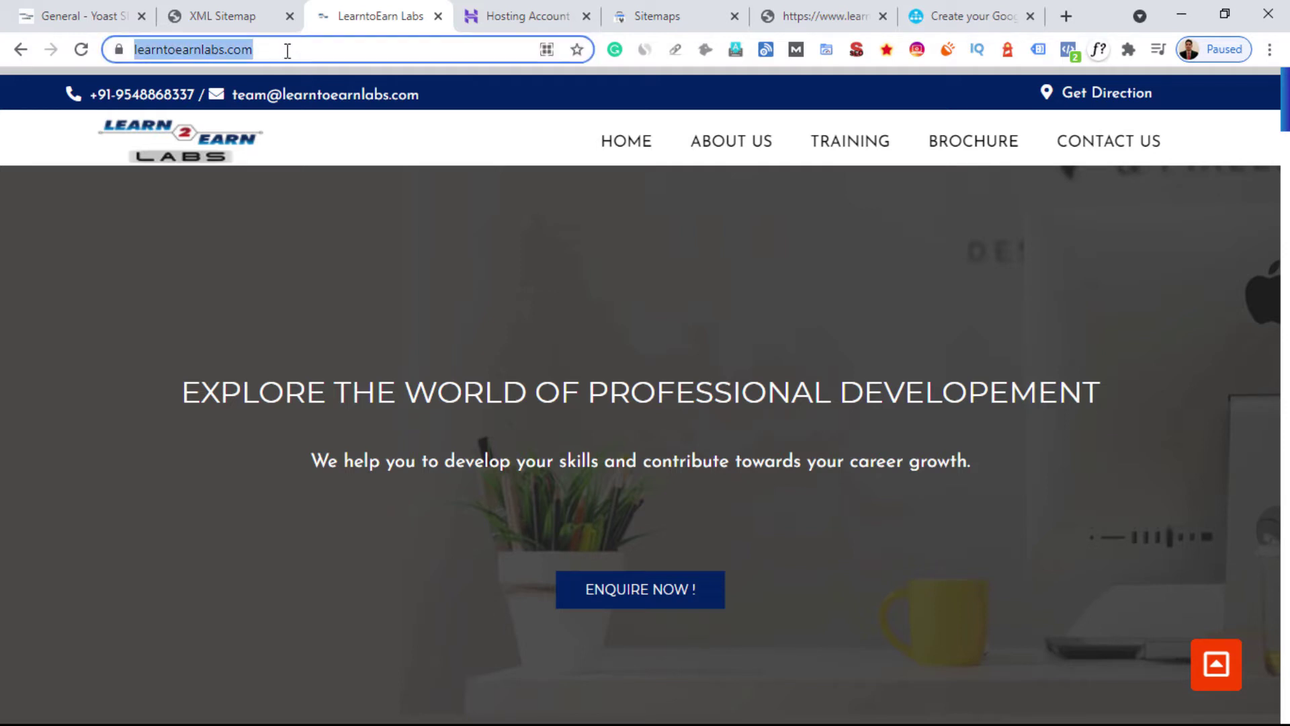
left_click(938, 14)
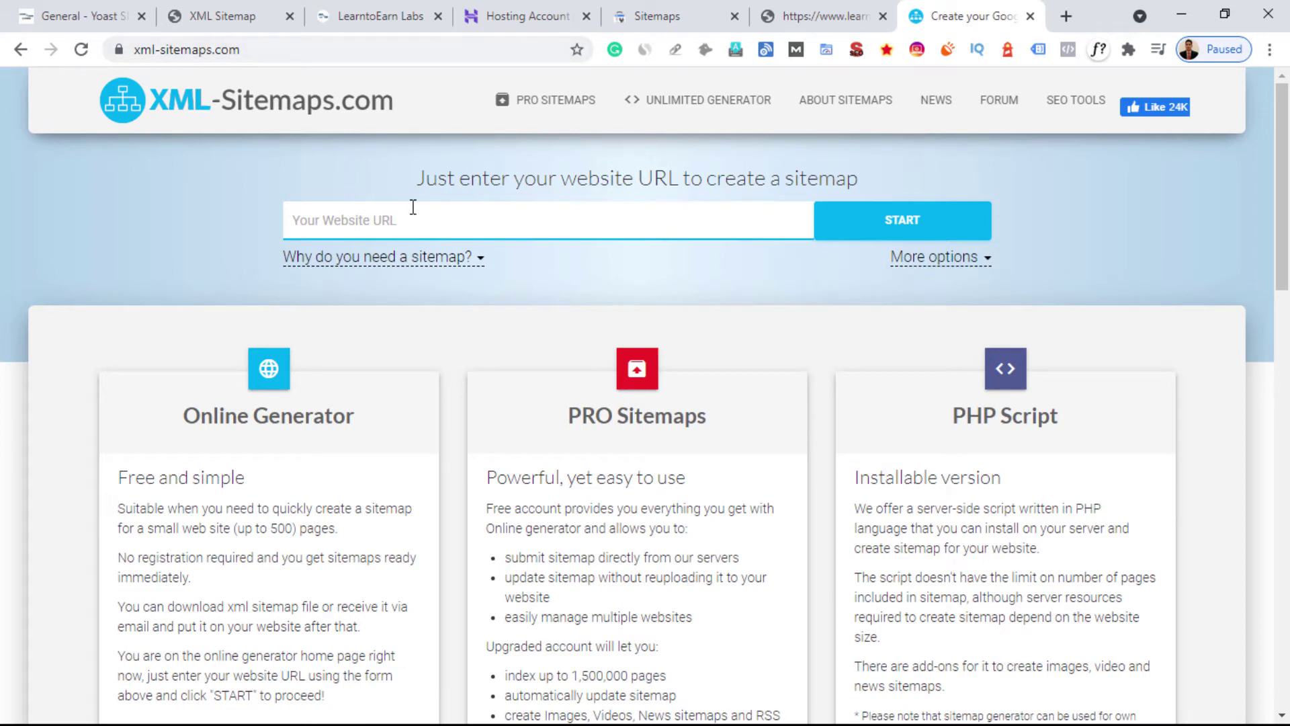
key("ctrl+v")
left_click(904, 222)
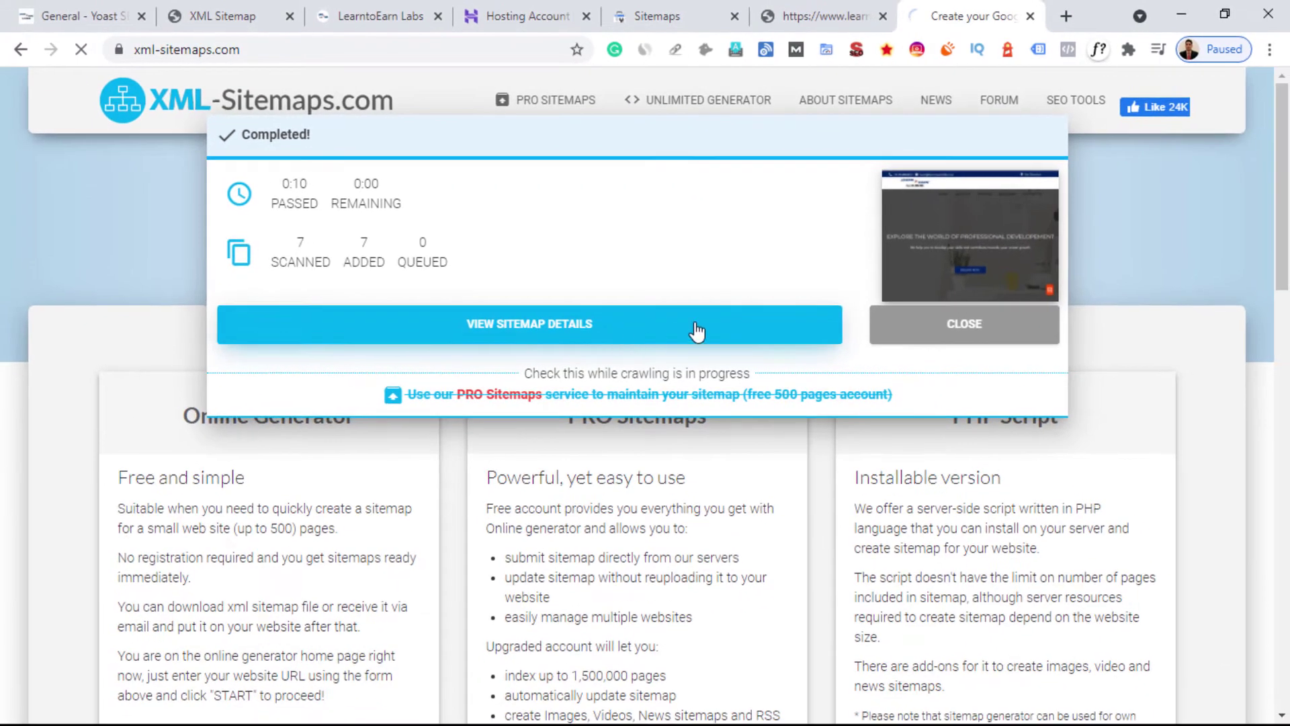
- Download the generated XML sitemap file to the Desktop as sitemap.xml
left_click(739, 448)
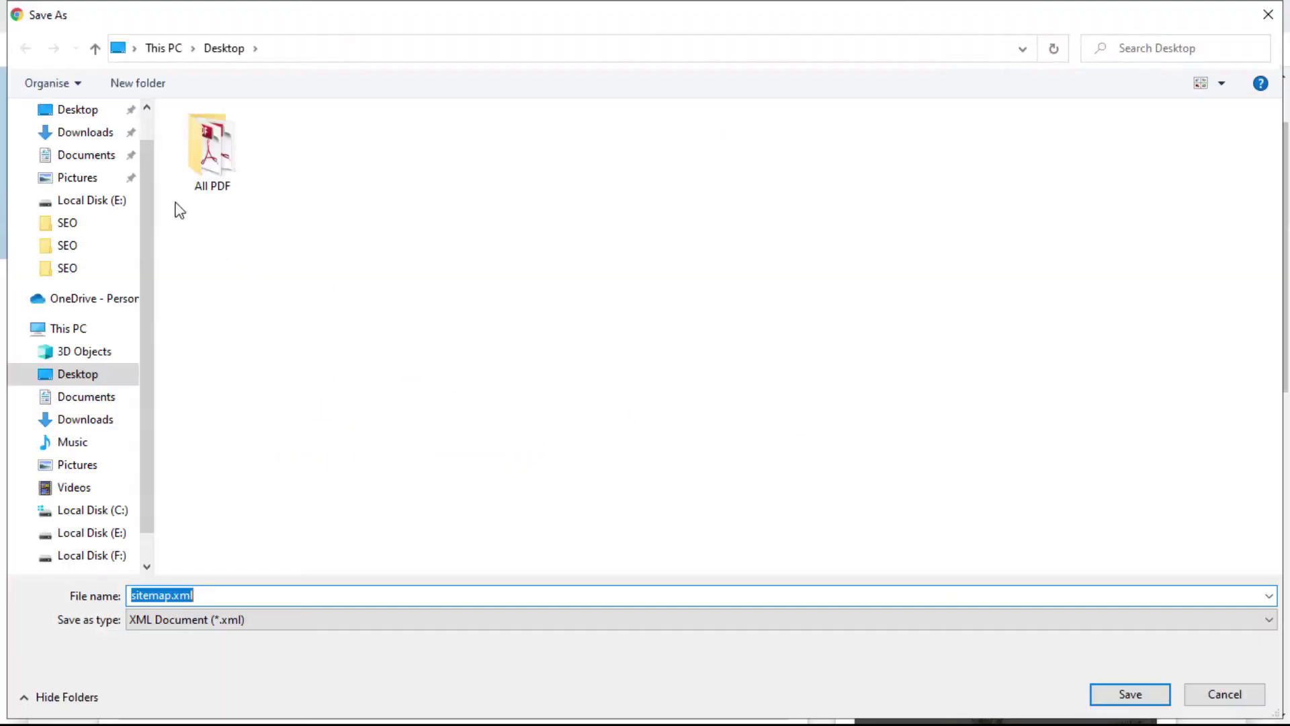
left_click(84, 153)
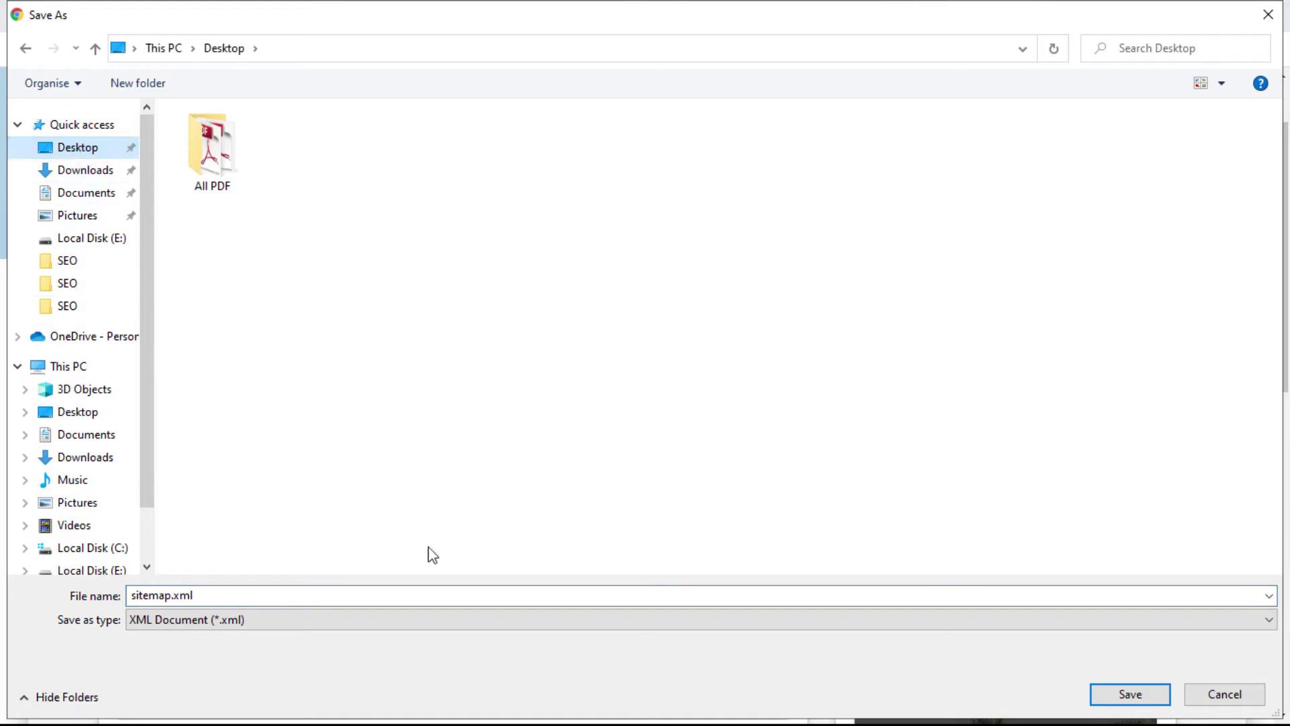
left_click(216, 595)
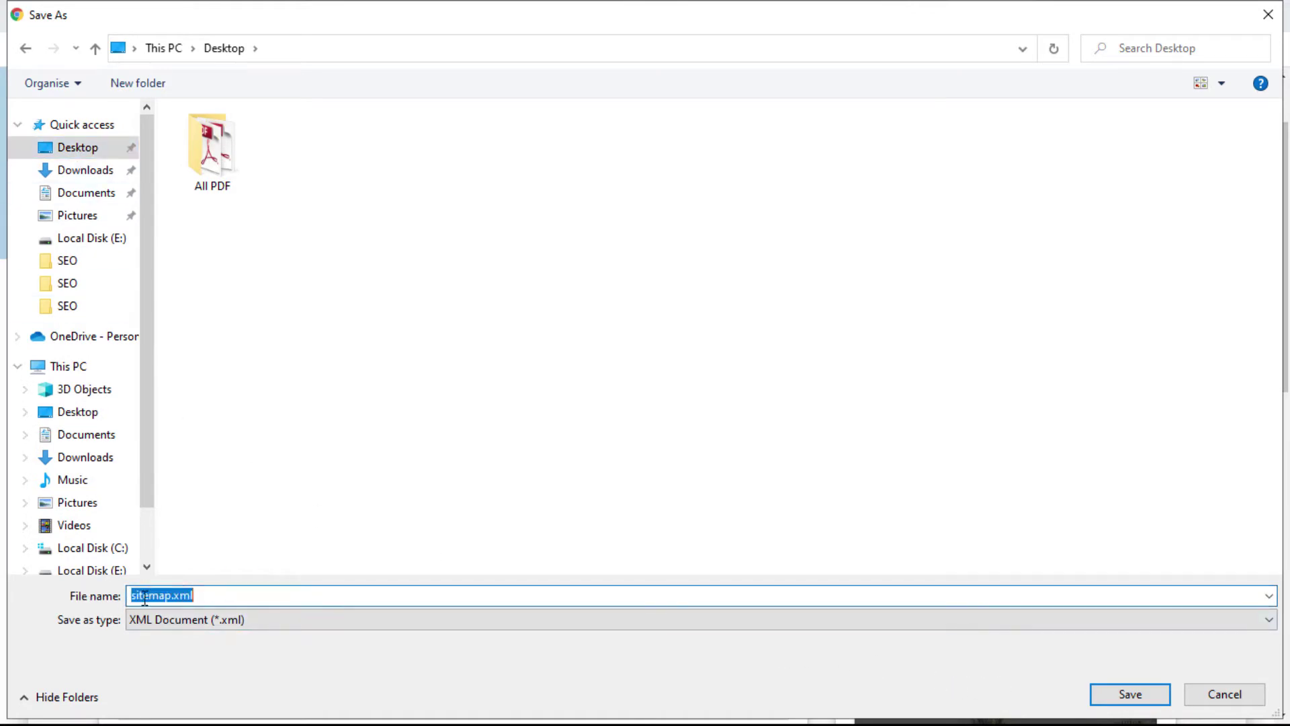
left_click(1142, 695)
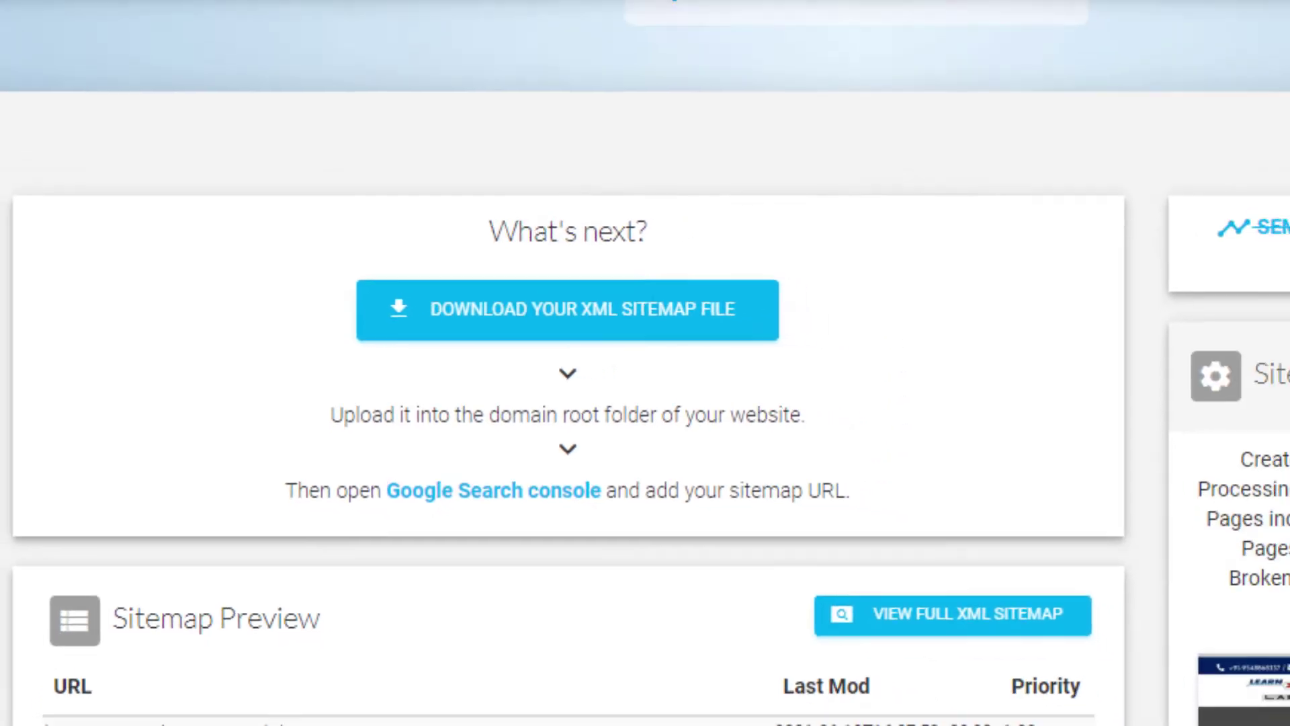
- Switch to the Hostinger hosting account, launch its File Manager and open the public_html folder
left_click(518, 16)
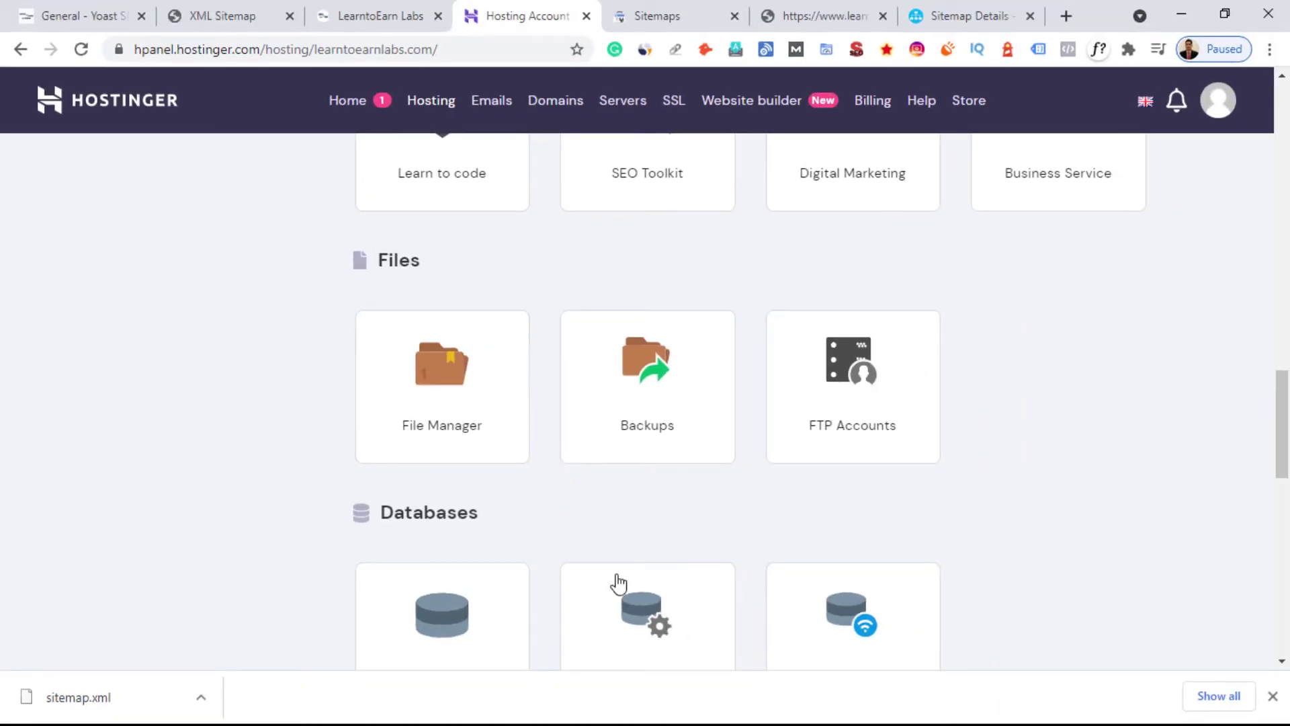
left_click_drag(1283, 423, 1287, 119)
scroll(930, 205, "down", 10)
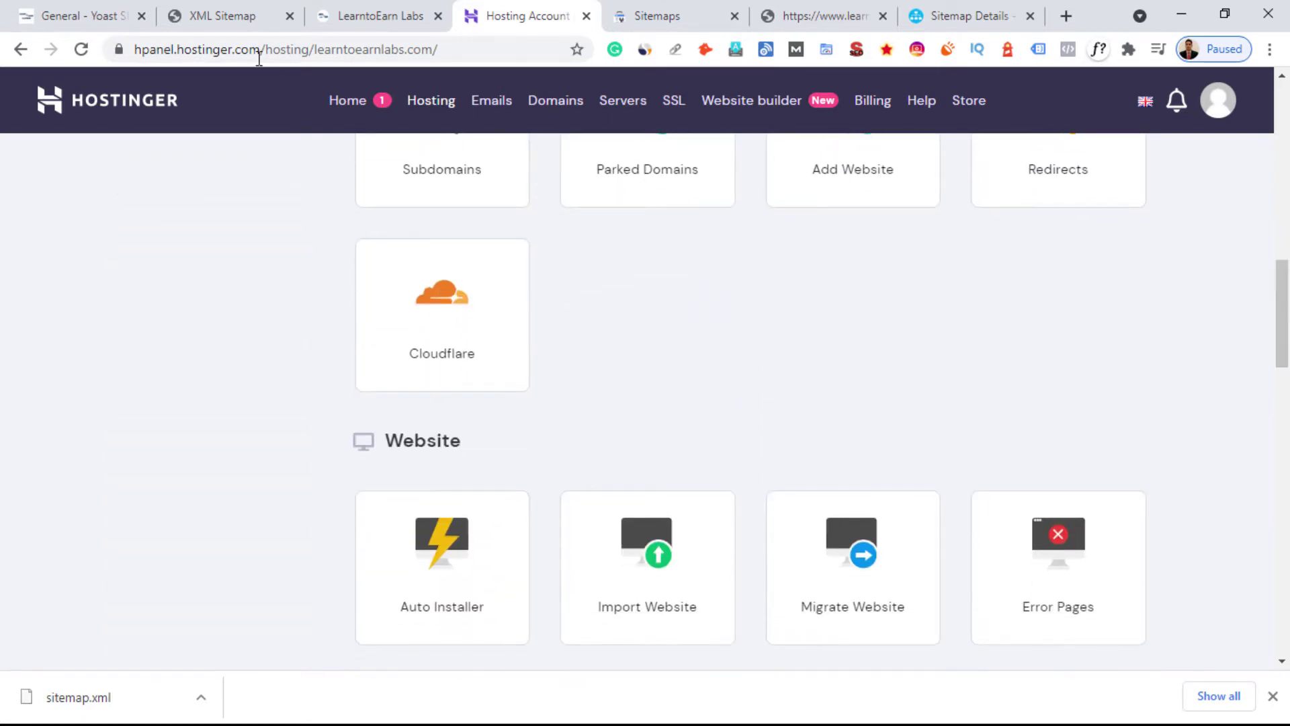
scroll(512, 425, "down", 8)
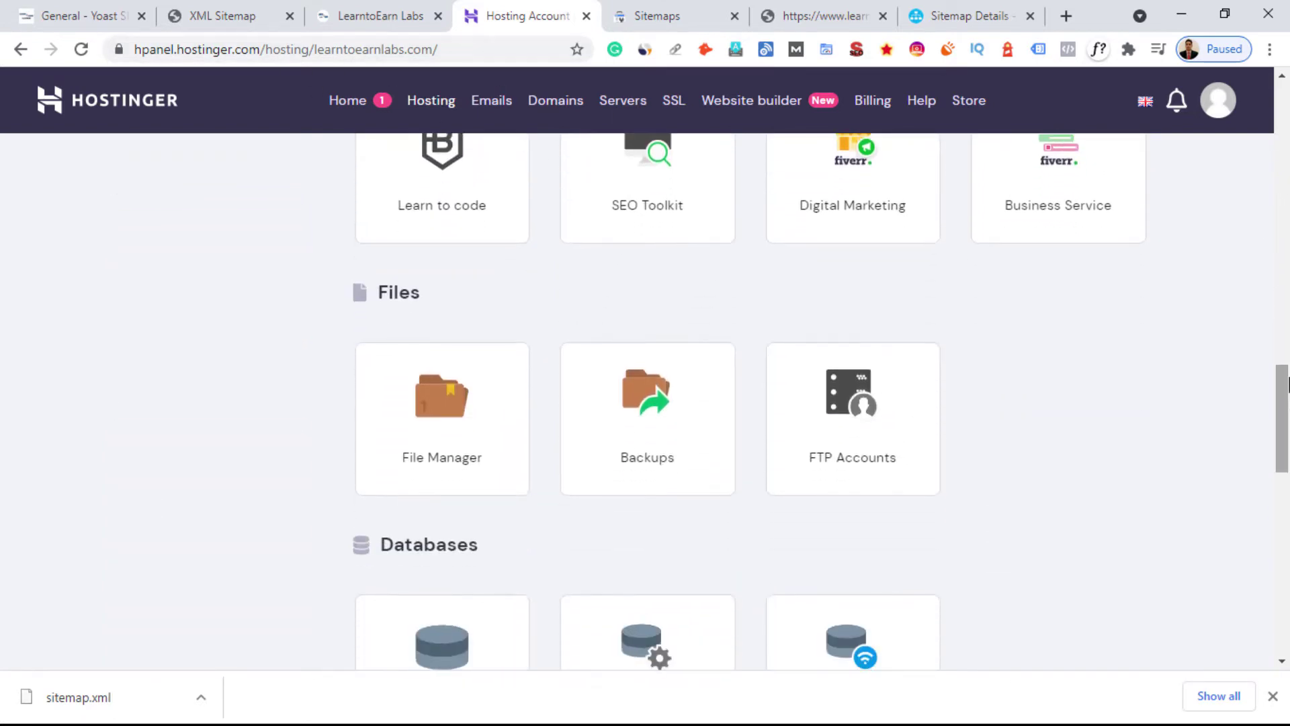
left_click(434, 407)
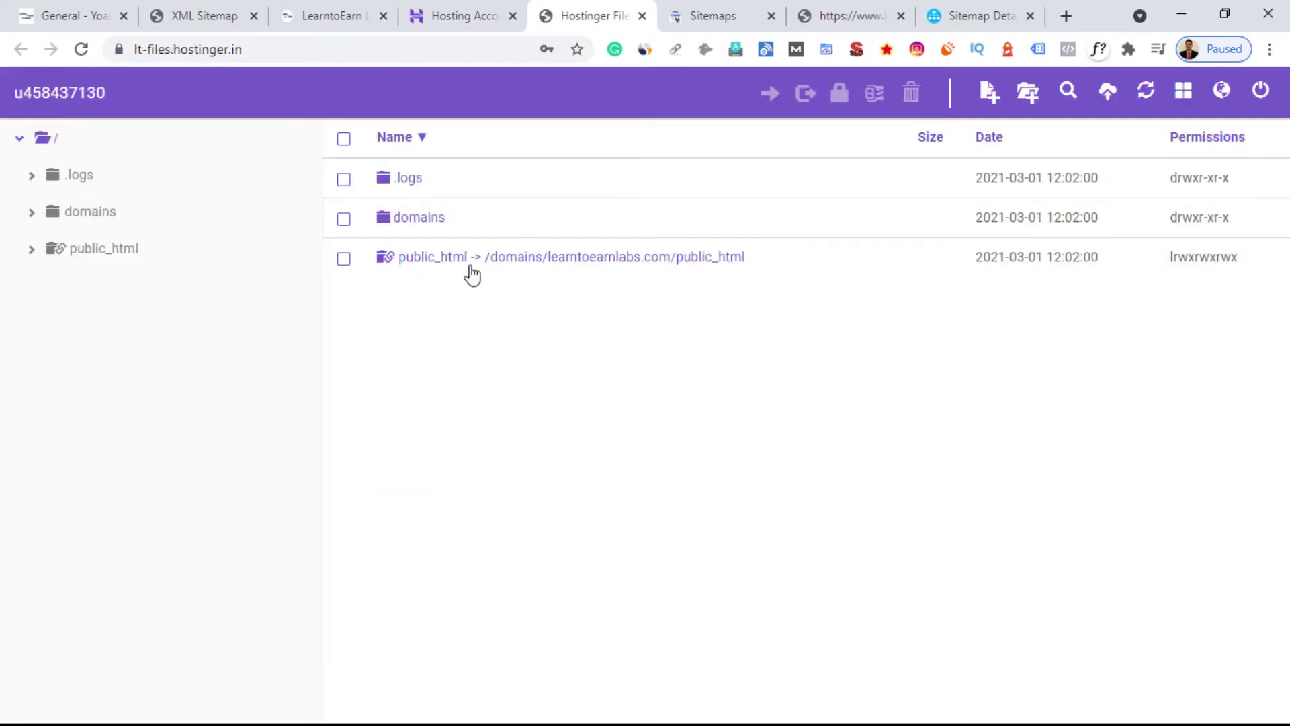
left_click(474, 271)
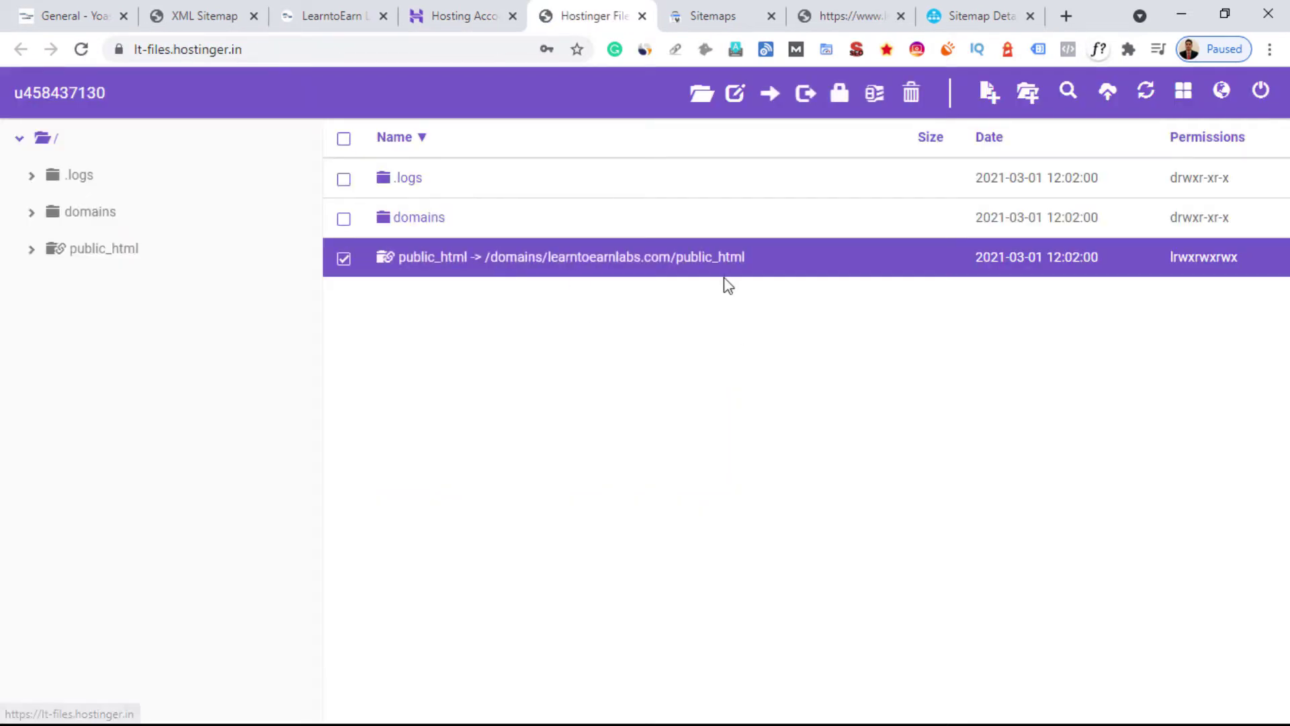
left_click(555, 262)
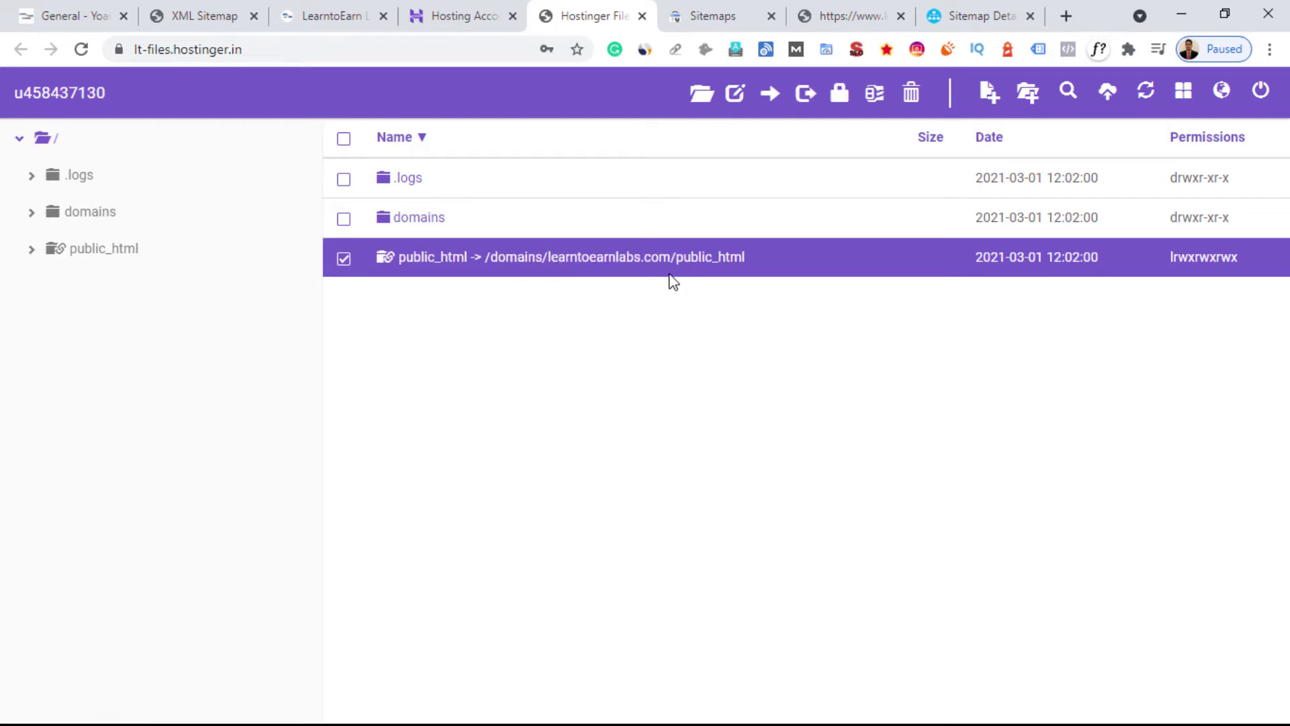
- Delete the old sitemap.xml file from the public_html folder
scroll(492, 460, "down", 4)
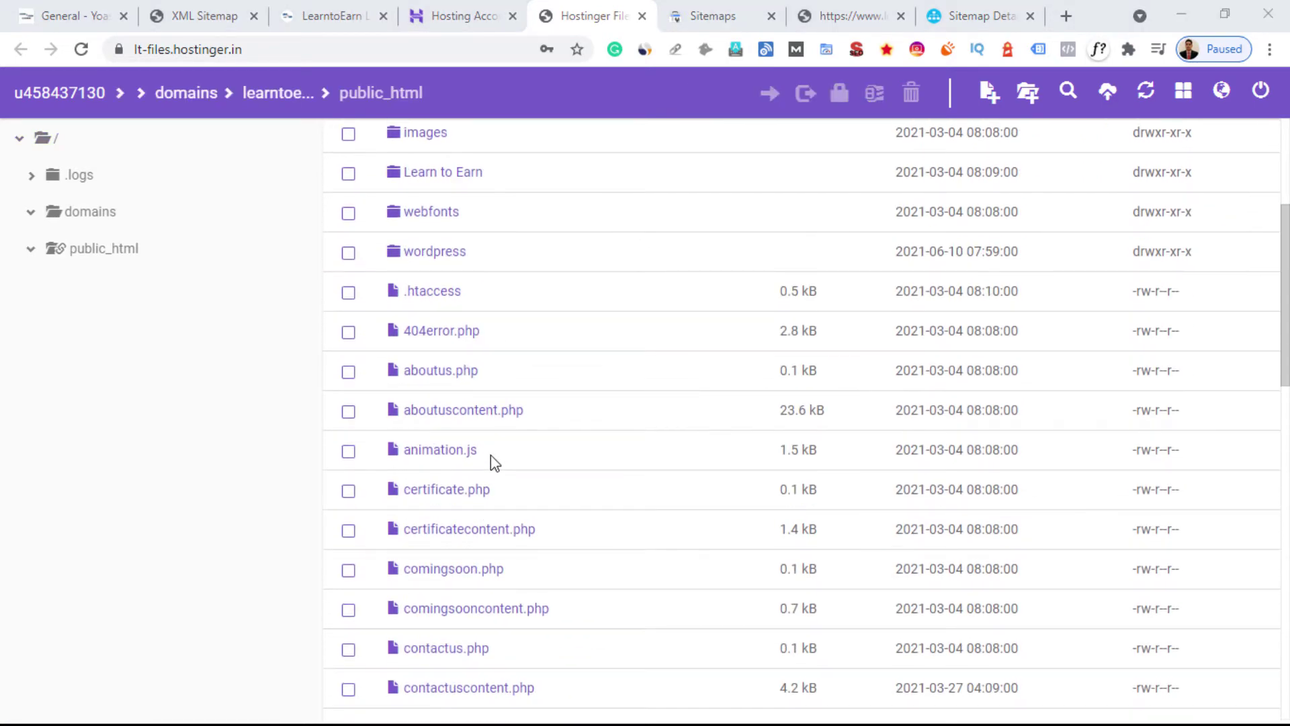
scroll(492, 469, "down", 15)
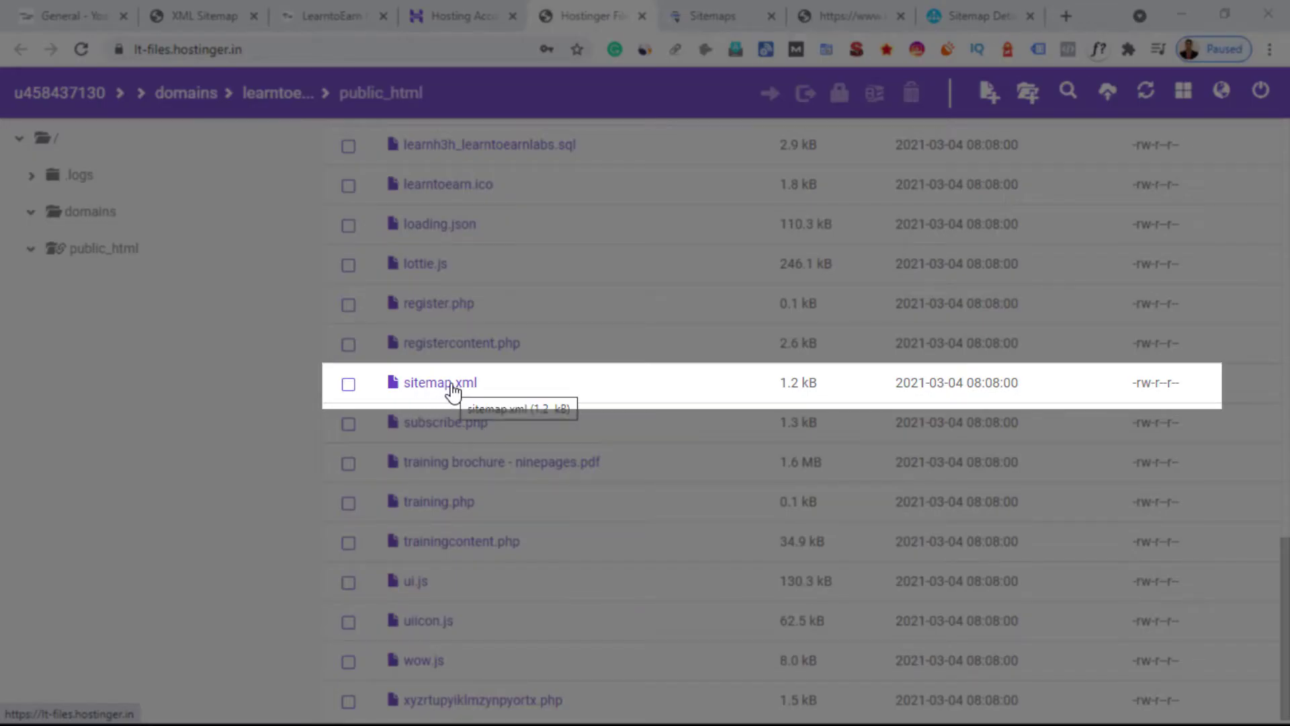
left_click(348, 385)
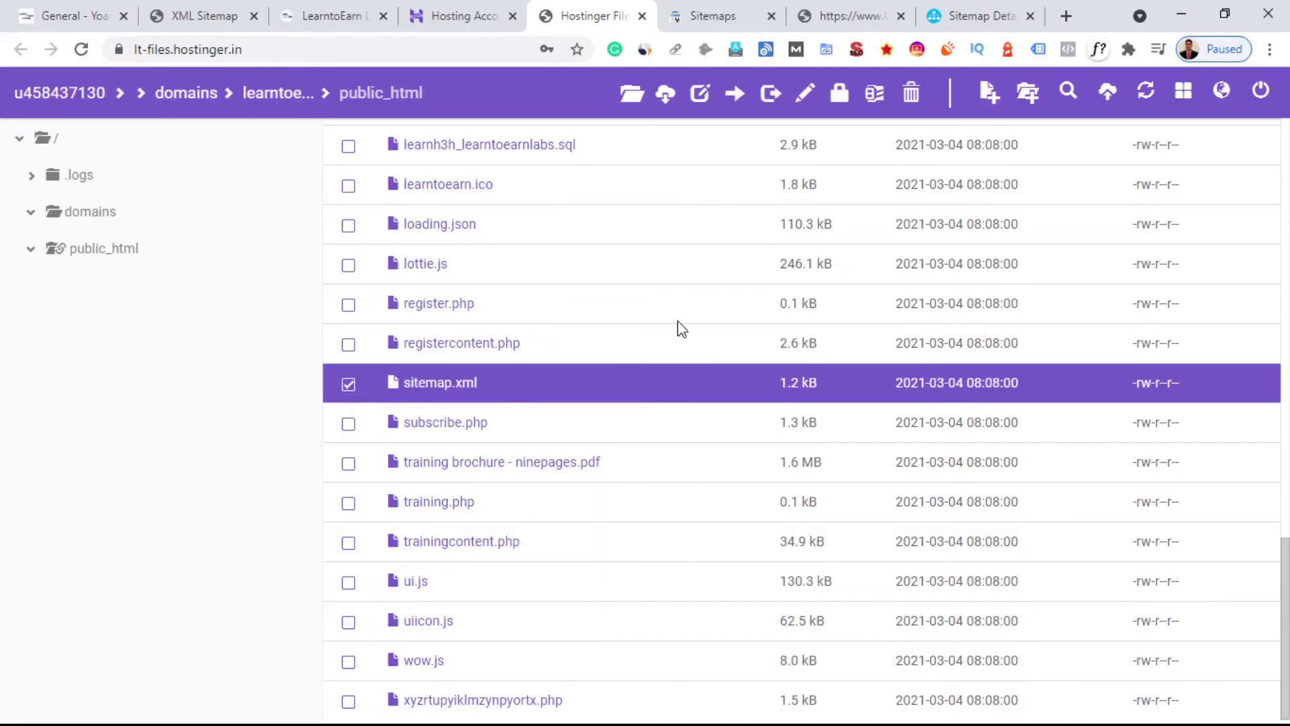
left_click(911, 96)
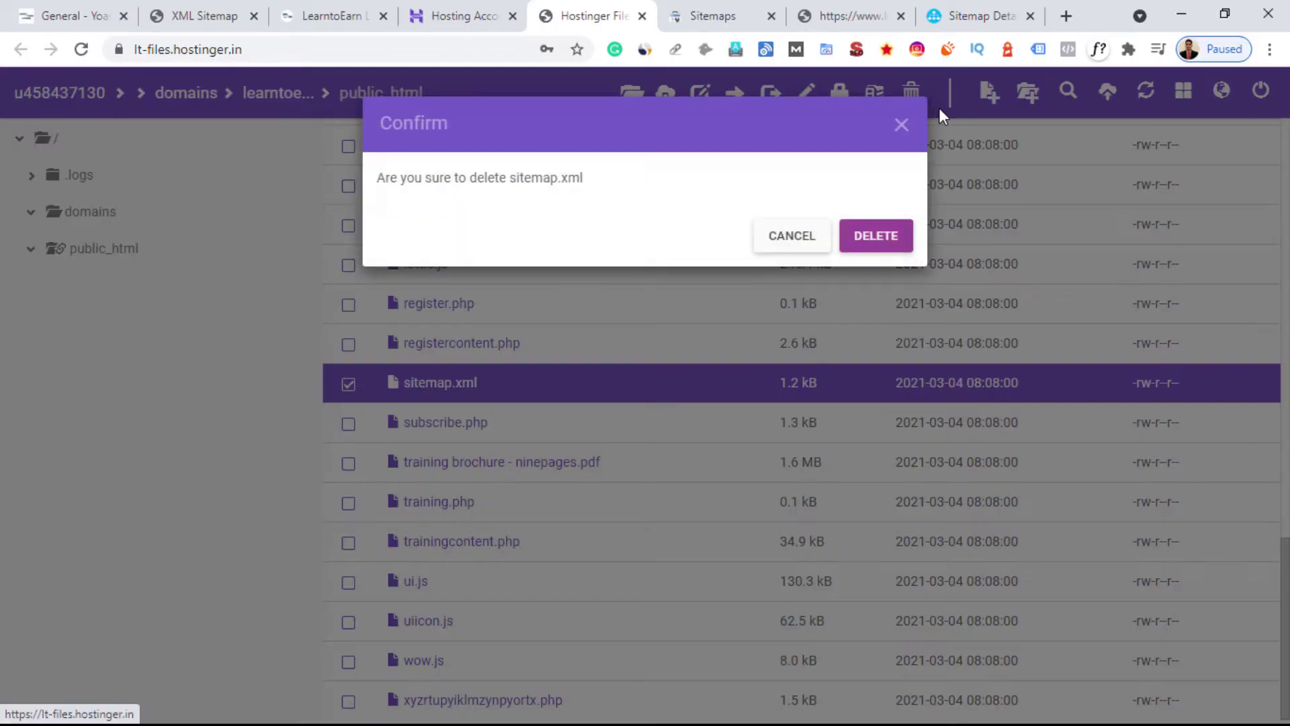
left_click(890, 236)
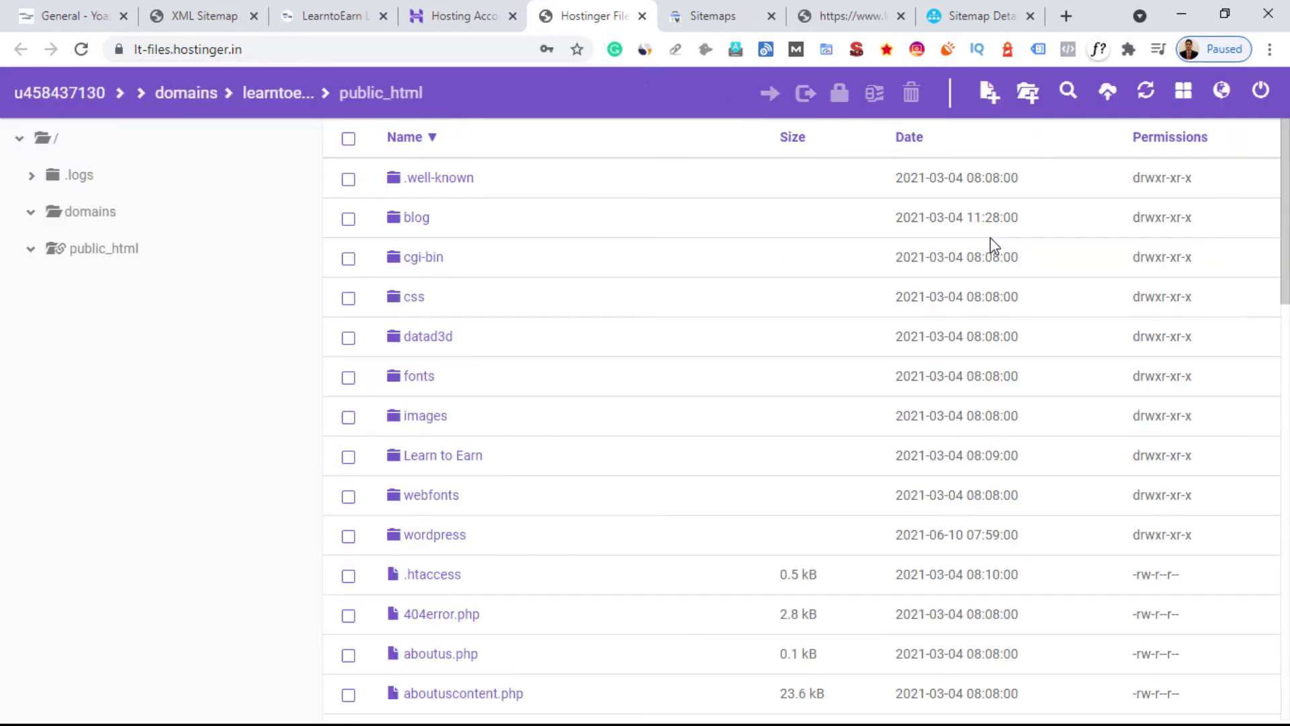
- Upload the new sitemap.xml from the Desktop into the public_html folder and locate it in the file list
left_click(1110, 99)
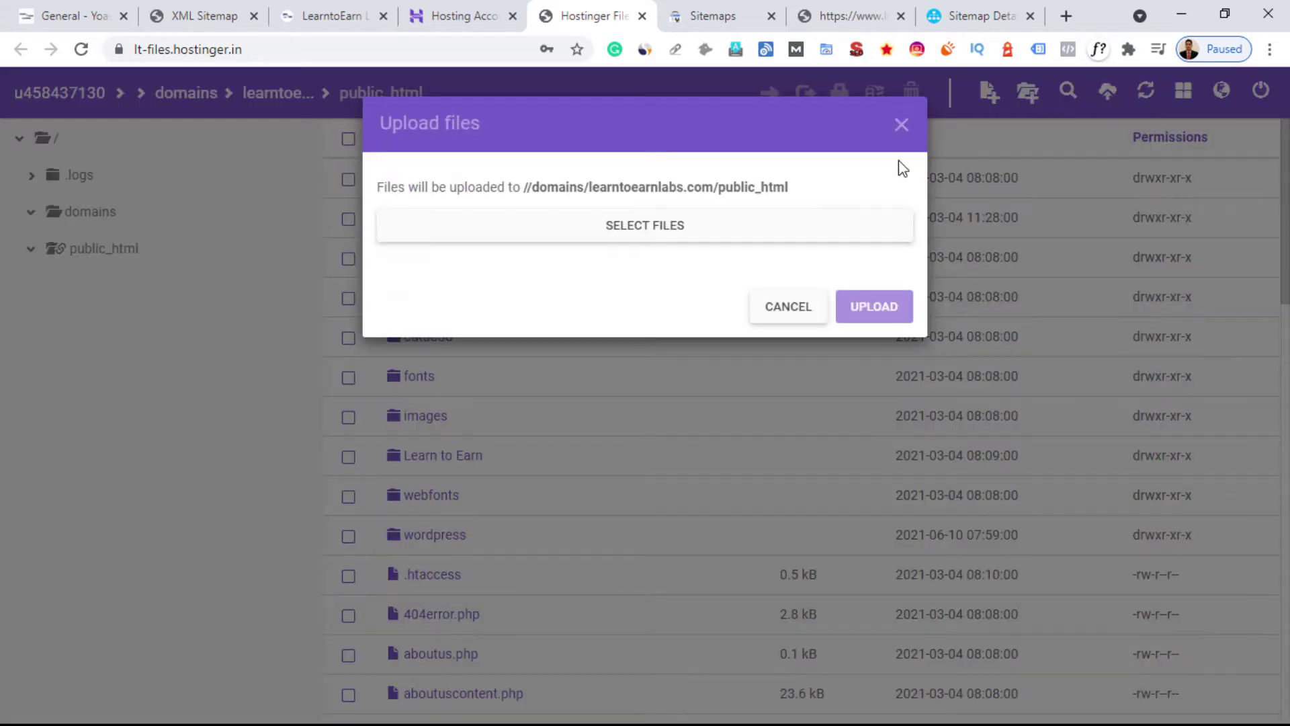
left_click(714, 227)
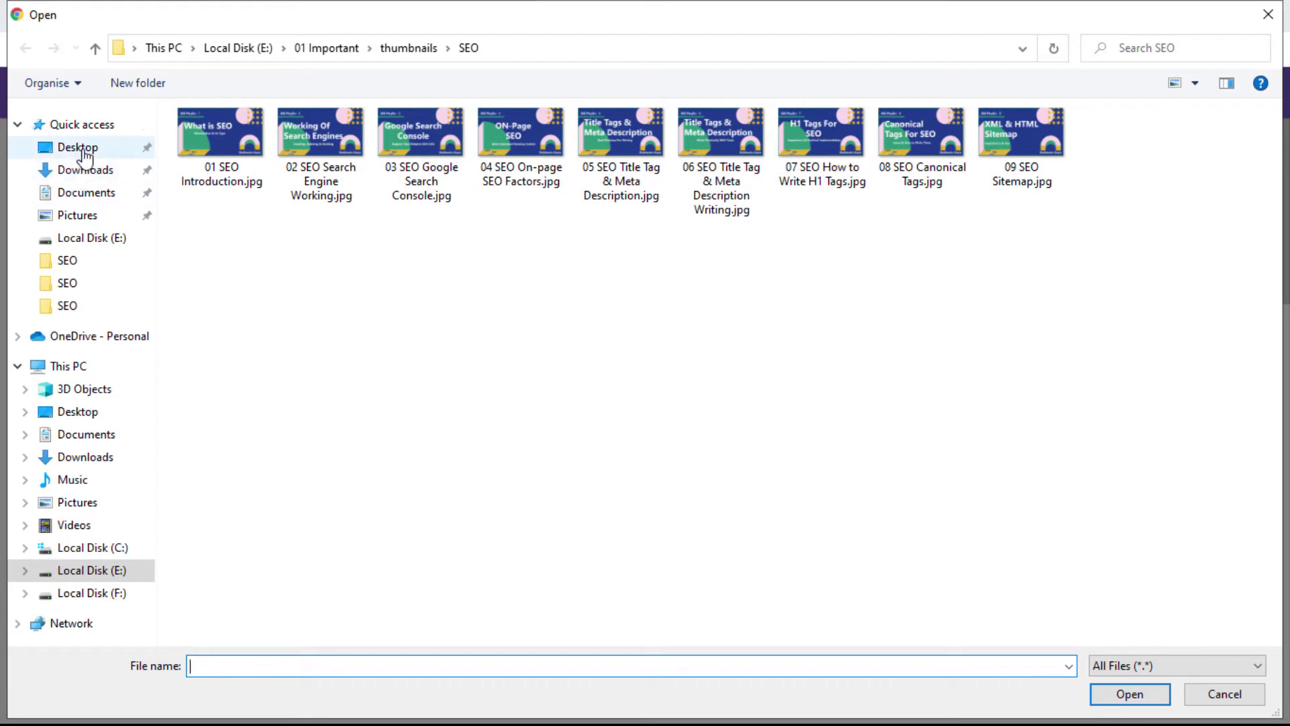
left_click(83, 150)
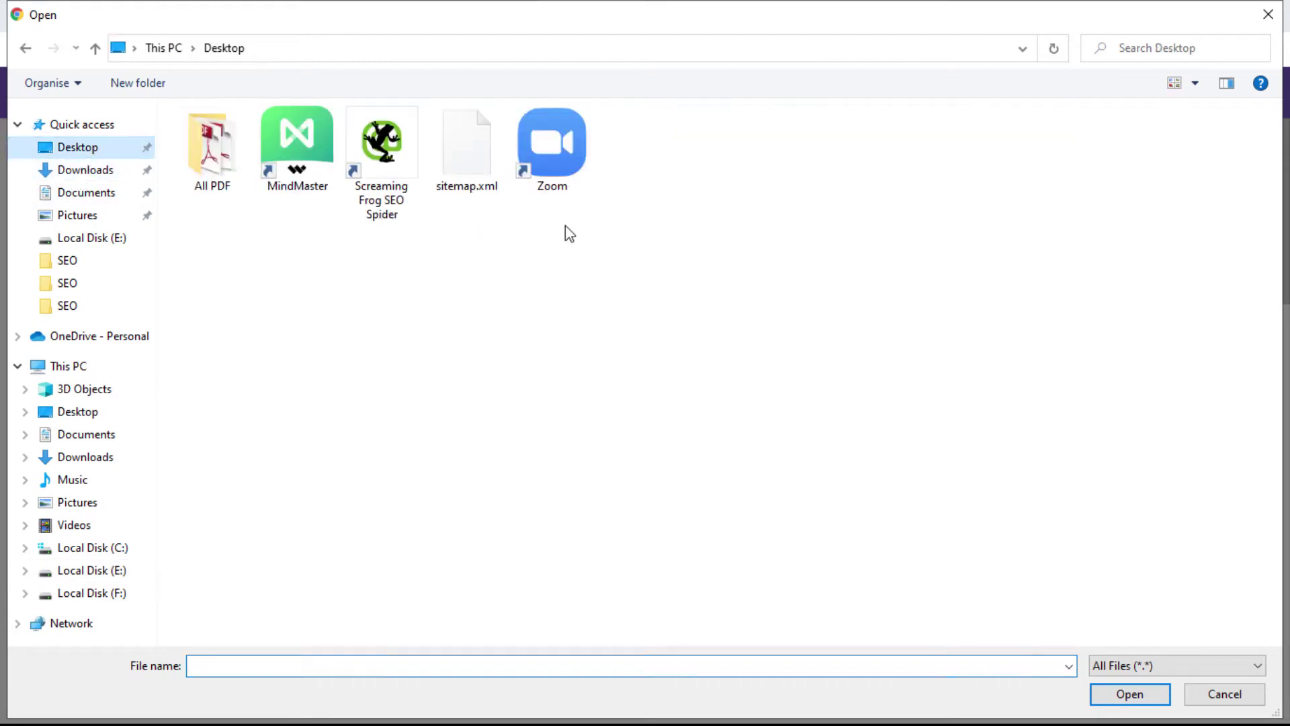
left_click(473, 168)
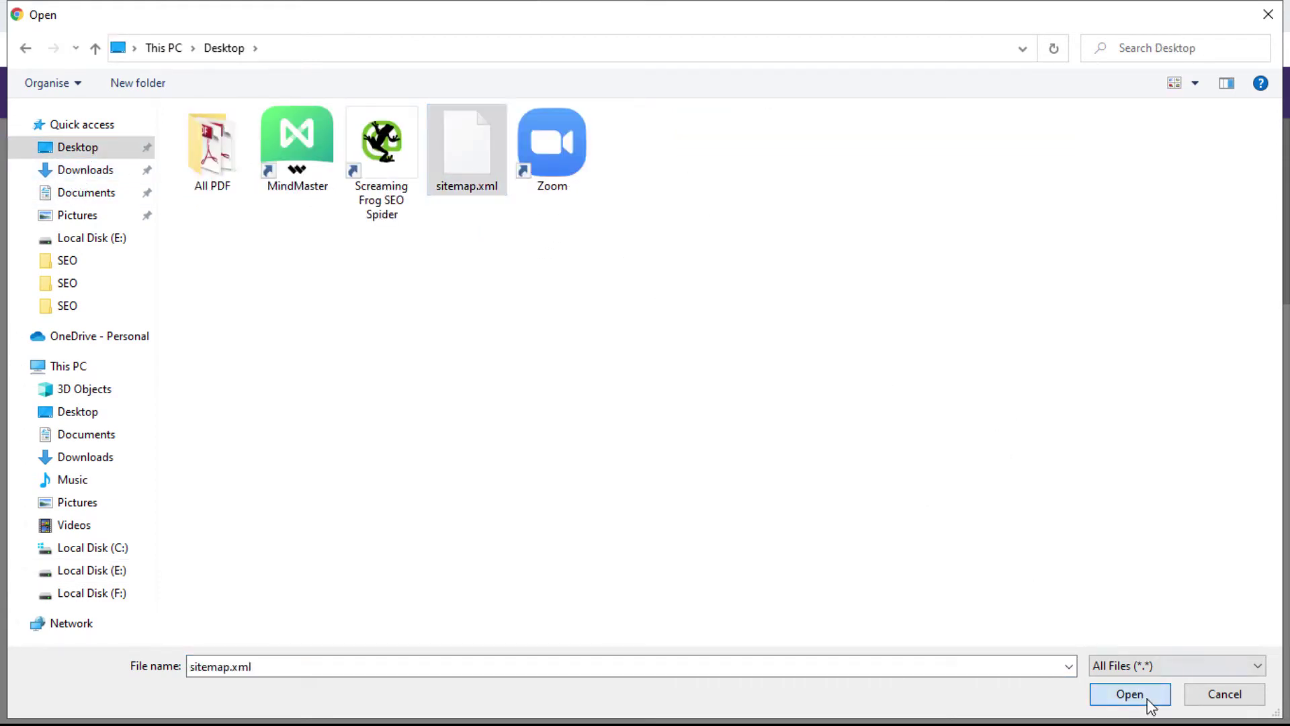
left_click(1142, 693)
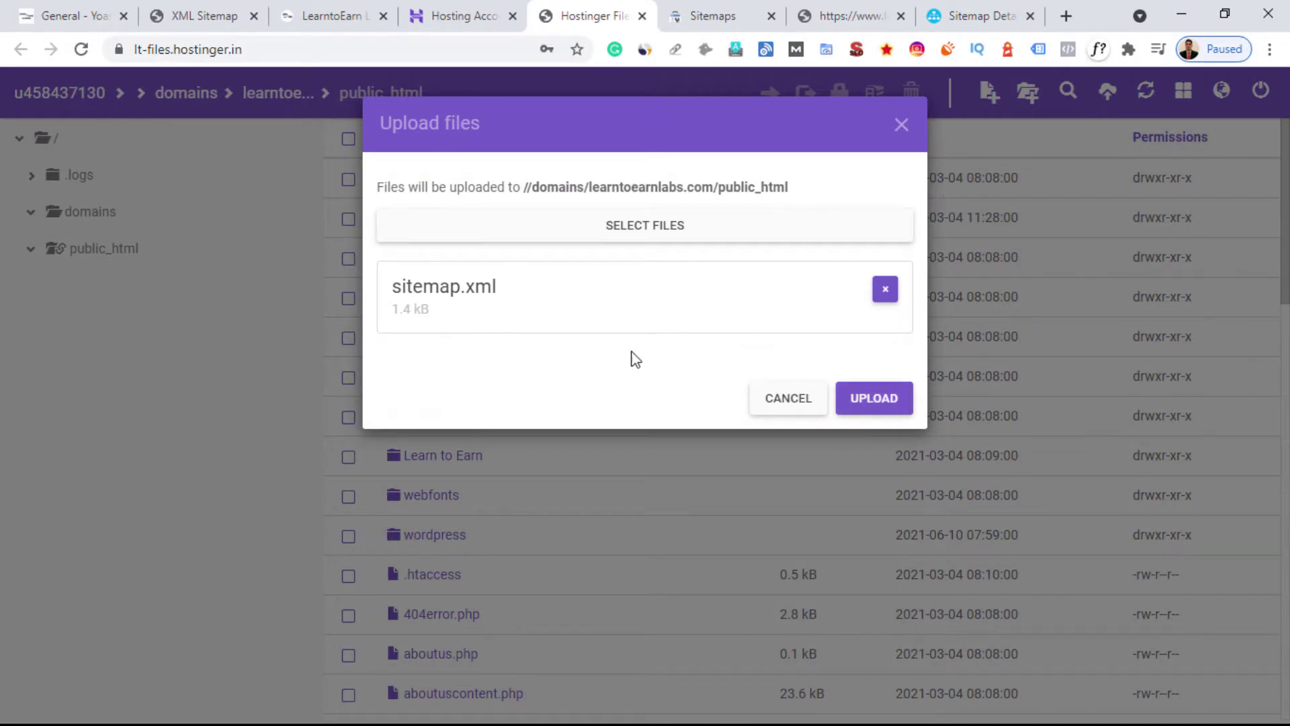
left_click(879, 400)
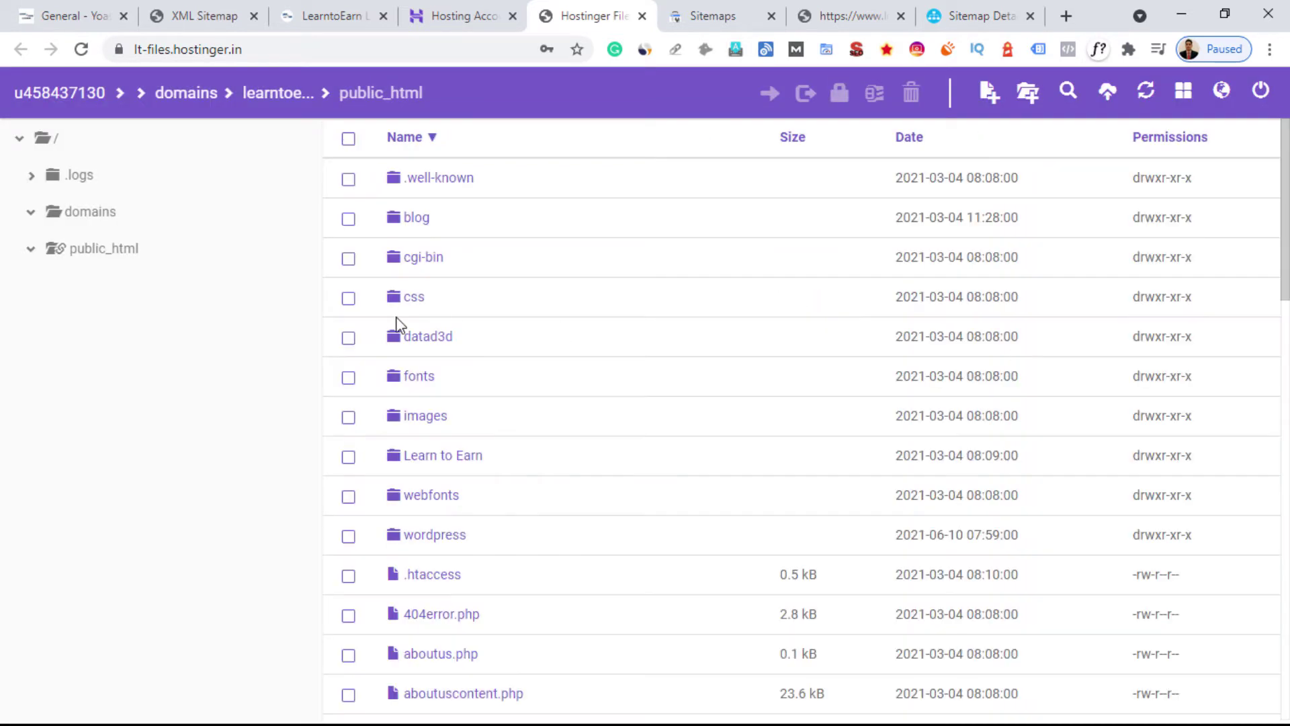
scroll(474, 372, "down", 20)
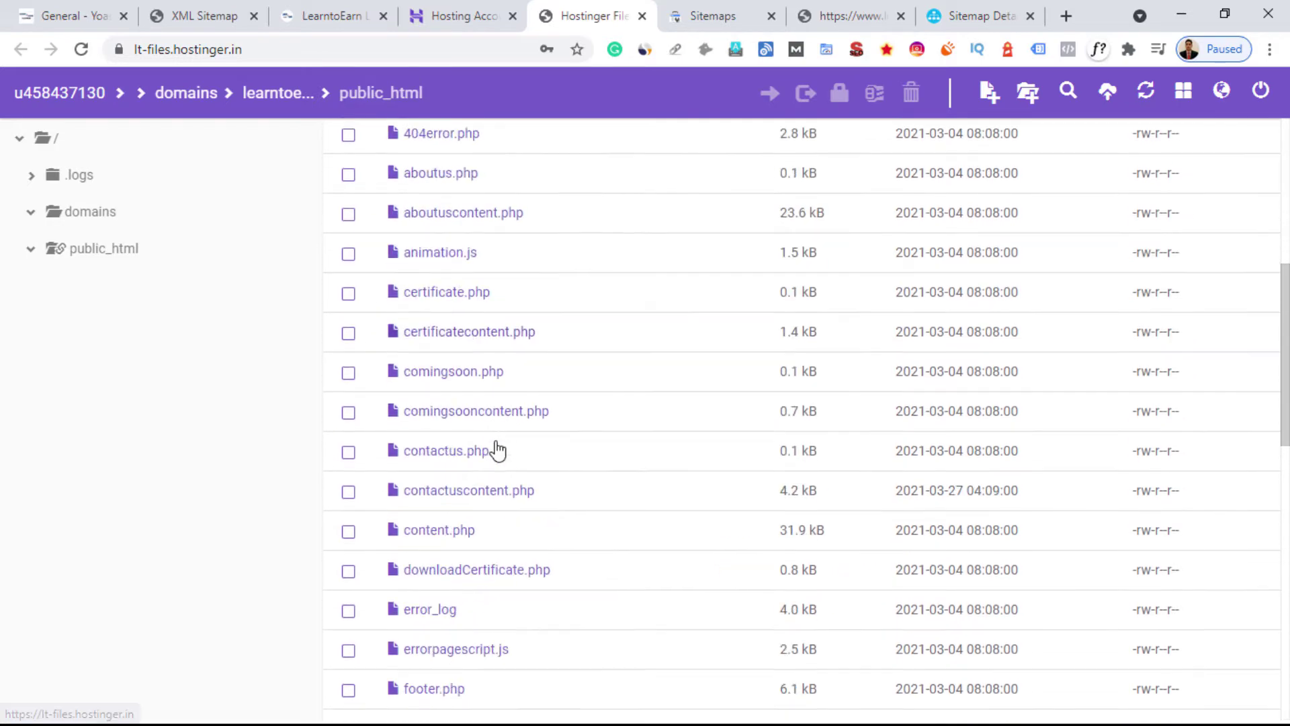
scroll(501, 445, "down", 1)
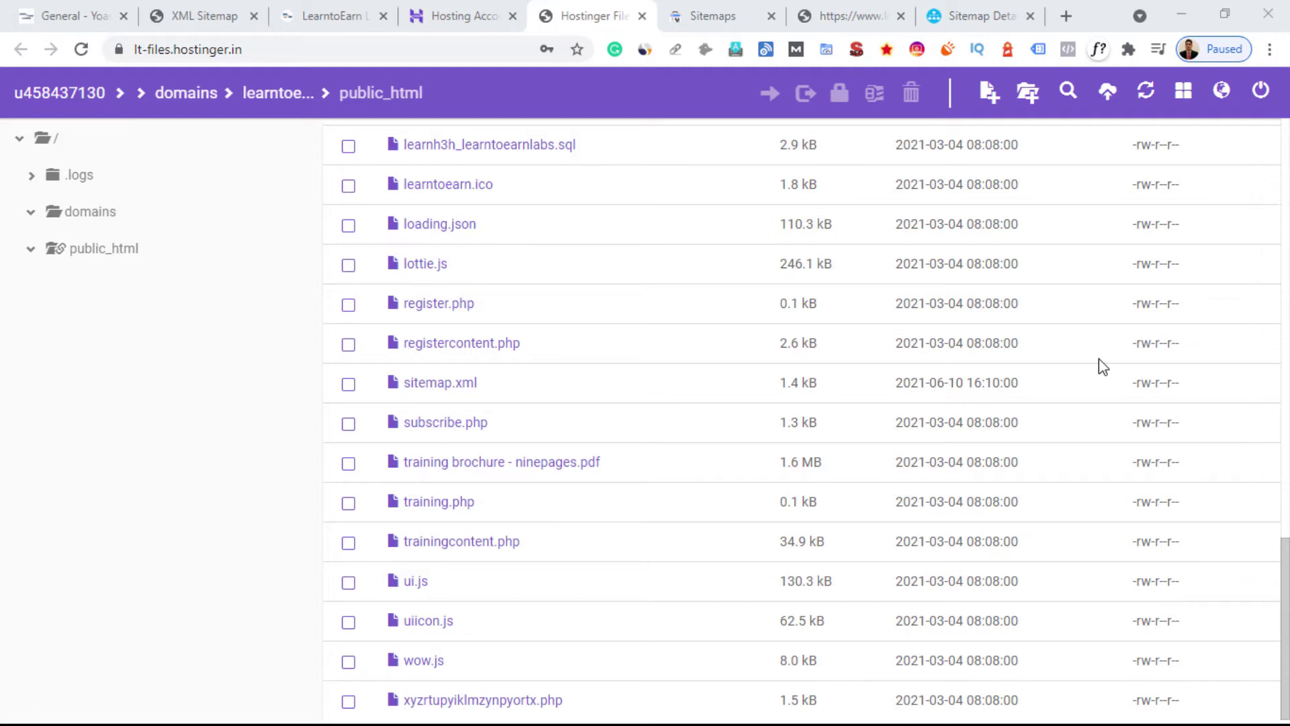
left_click(731, 7)
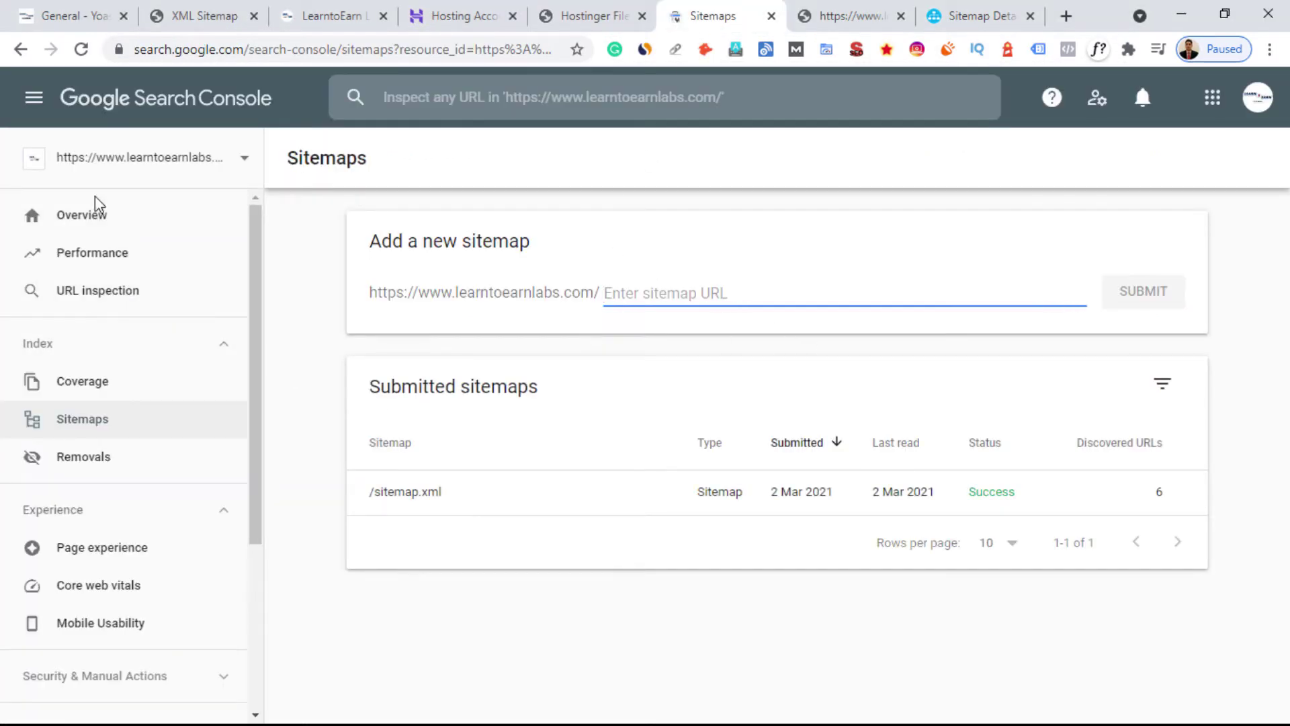
left_click(92, 218)
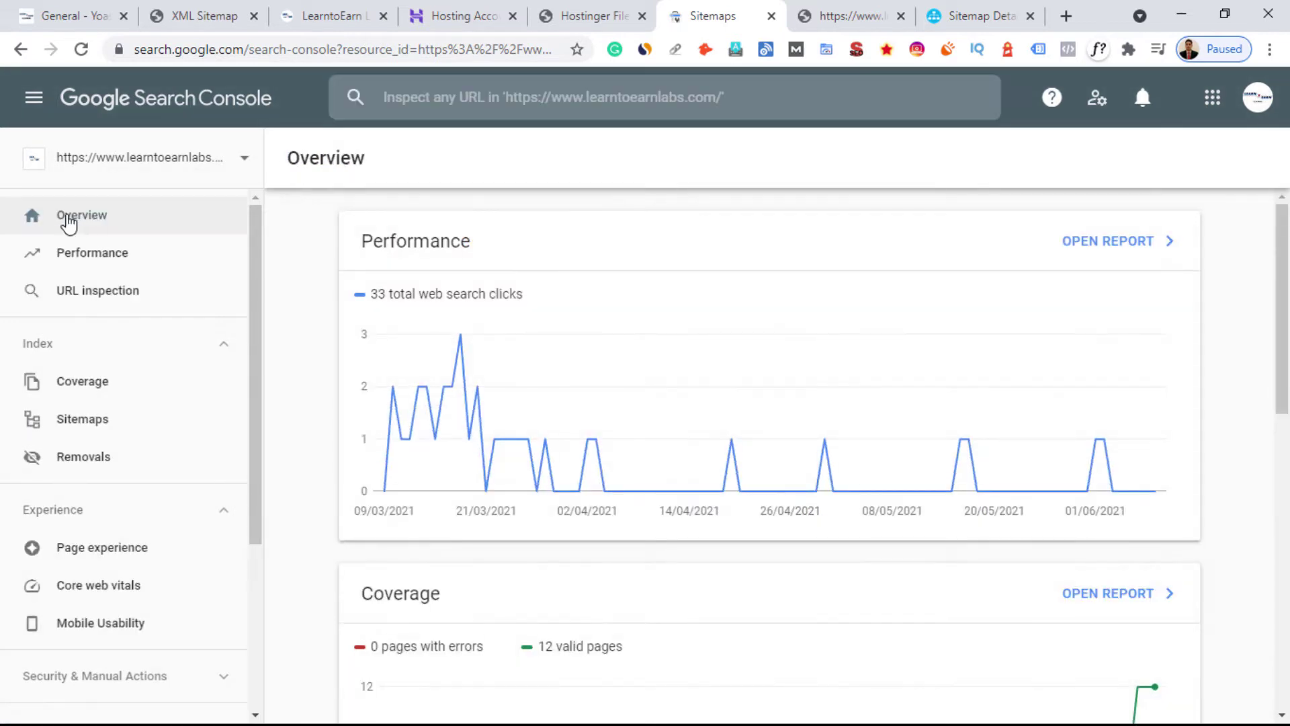
left_click(216, 176)
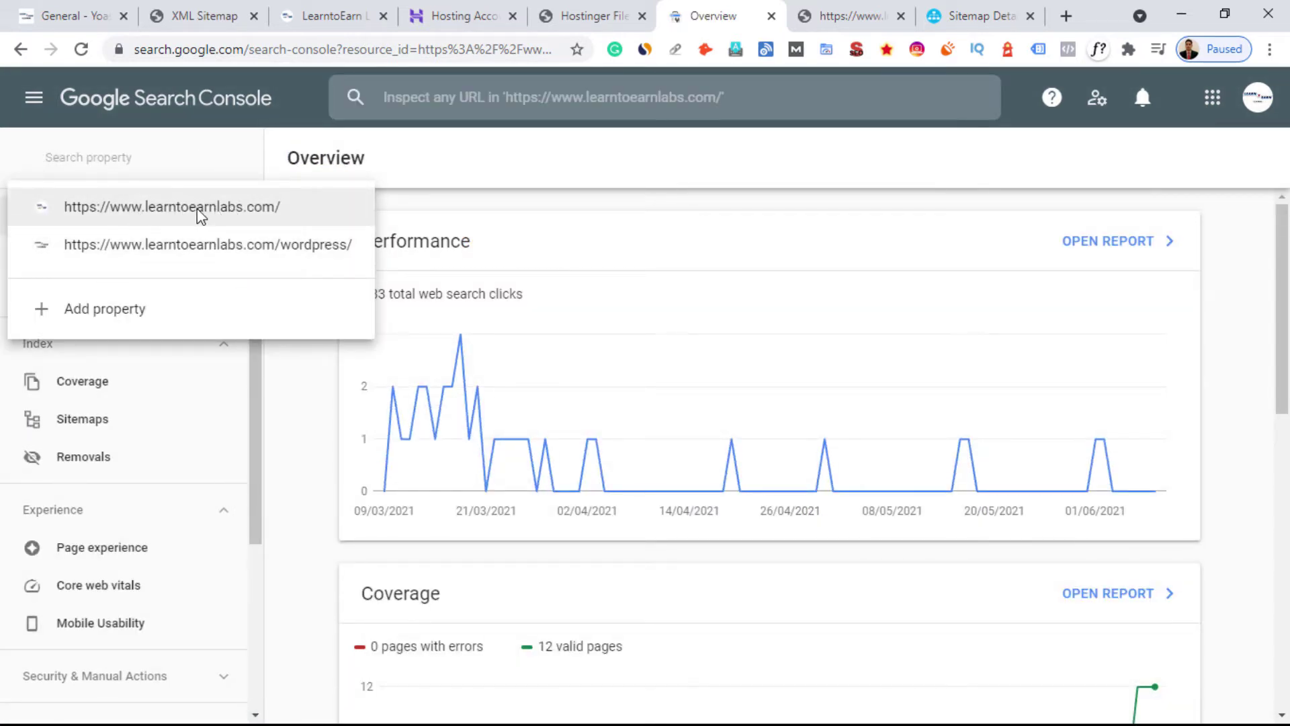
left_click(283, 211)
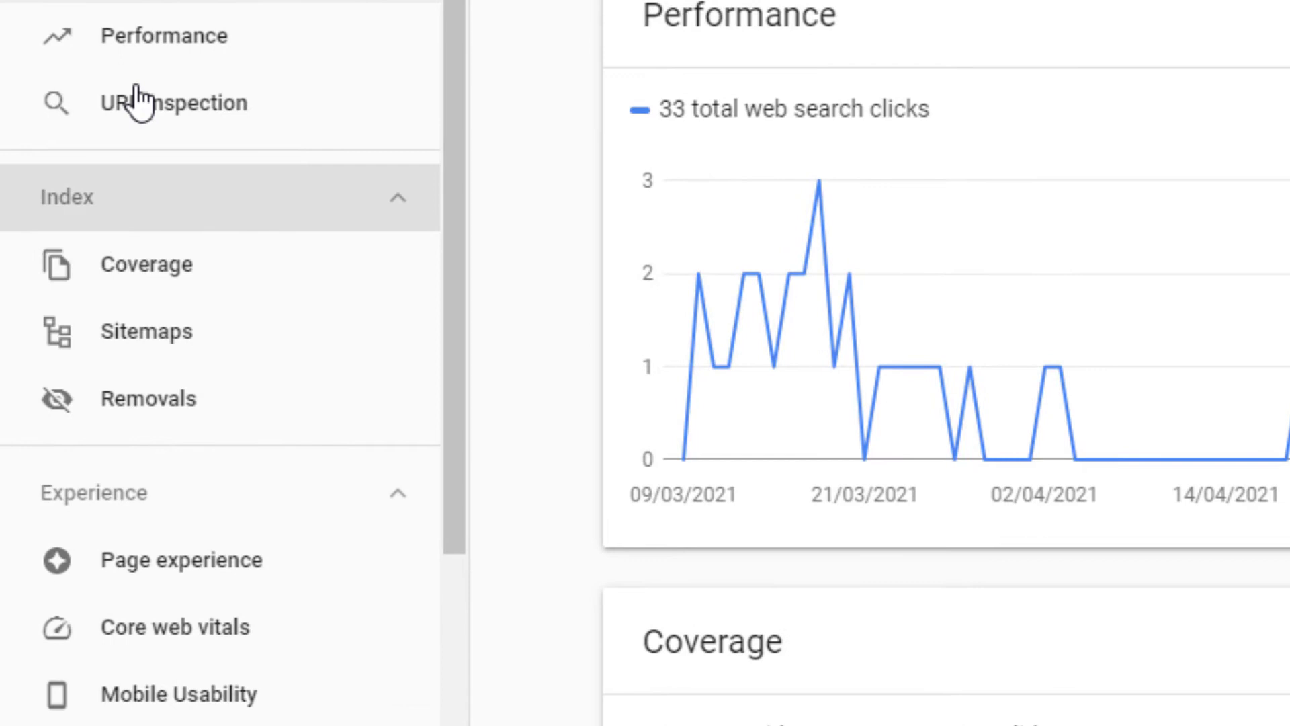
left_click(180, 351)
left_click(172, 344)
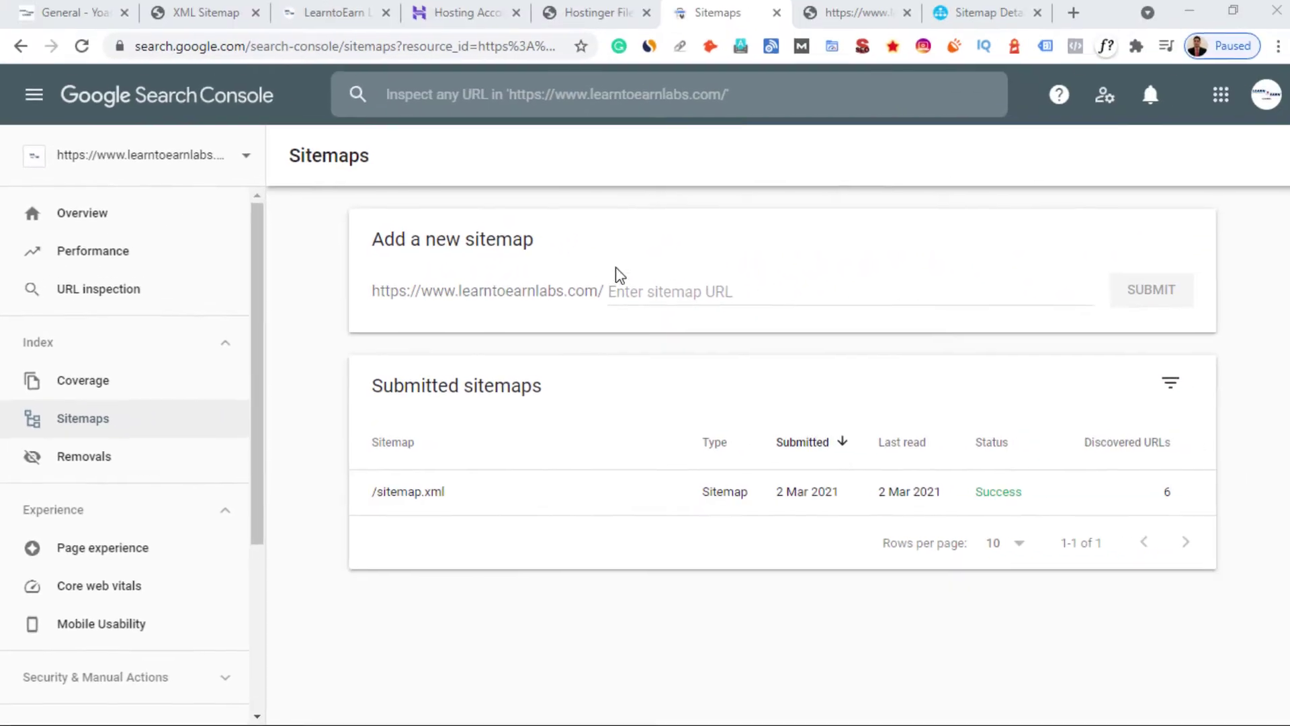
- Submit sitemap.xml as a new sitemap for the property and dismiss the confirmation
left_click(979, 177)
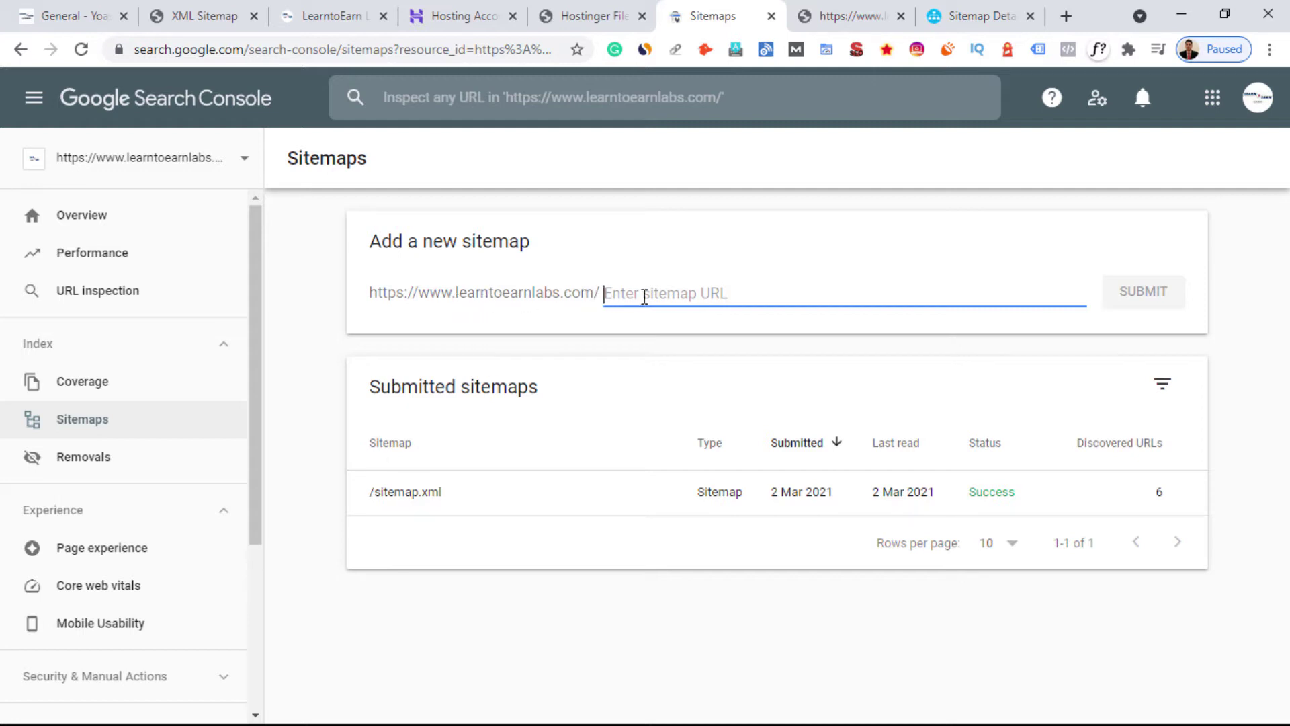
type("sitemap.xml")
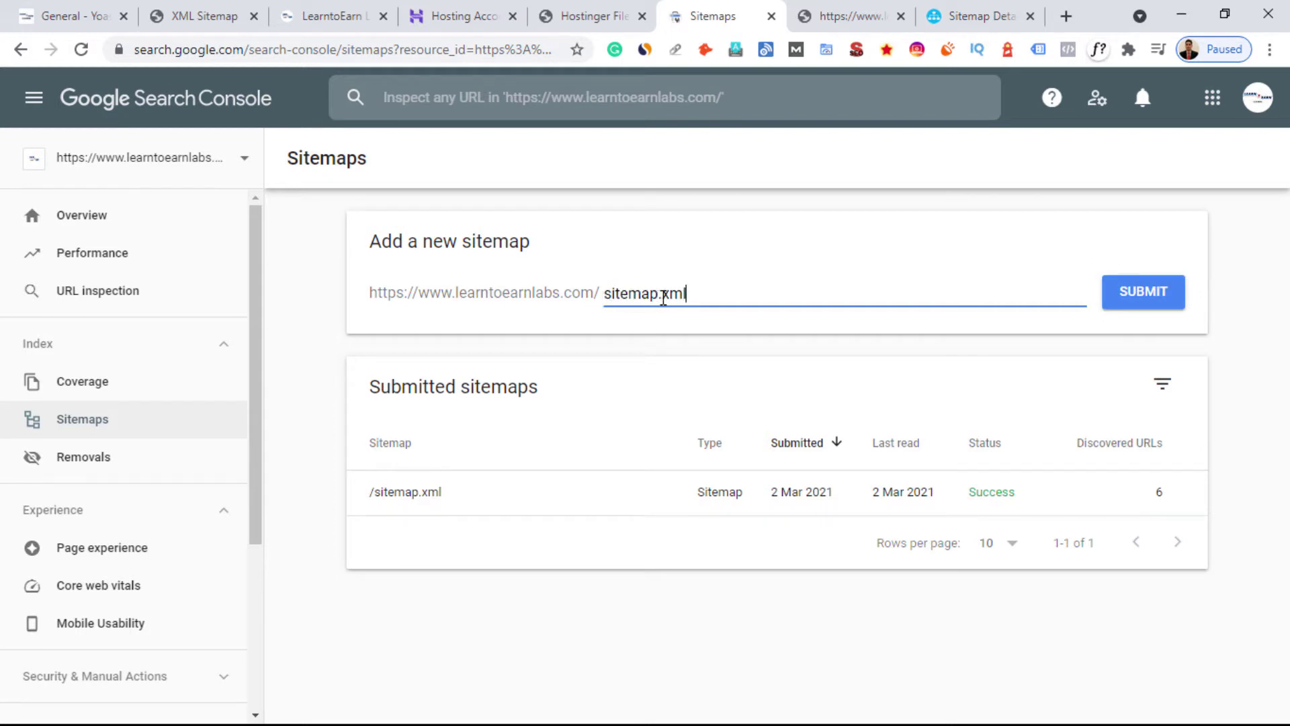
left_click(1138, 305)
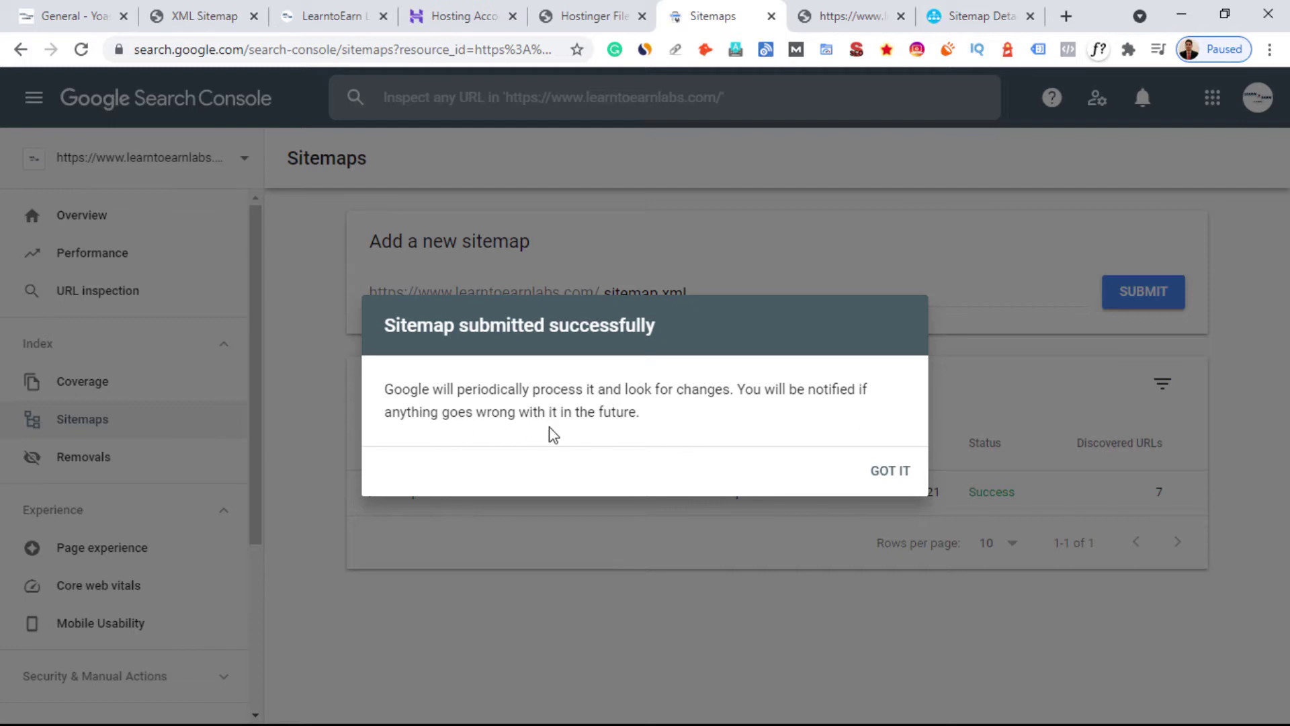
left_click(883, 479)
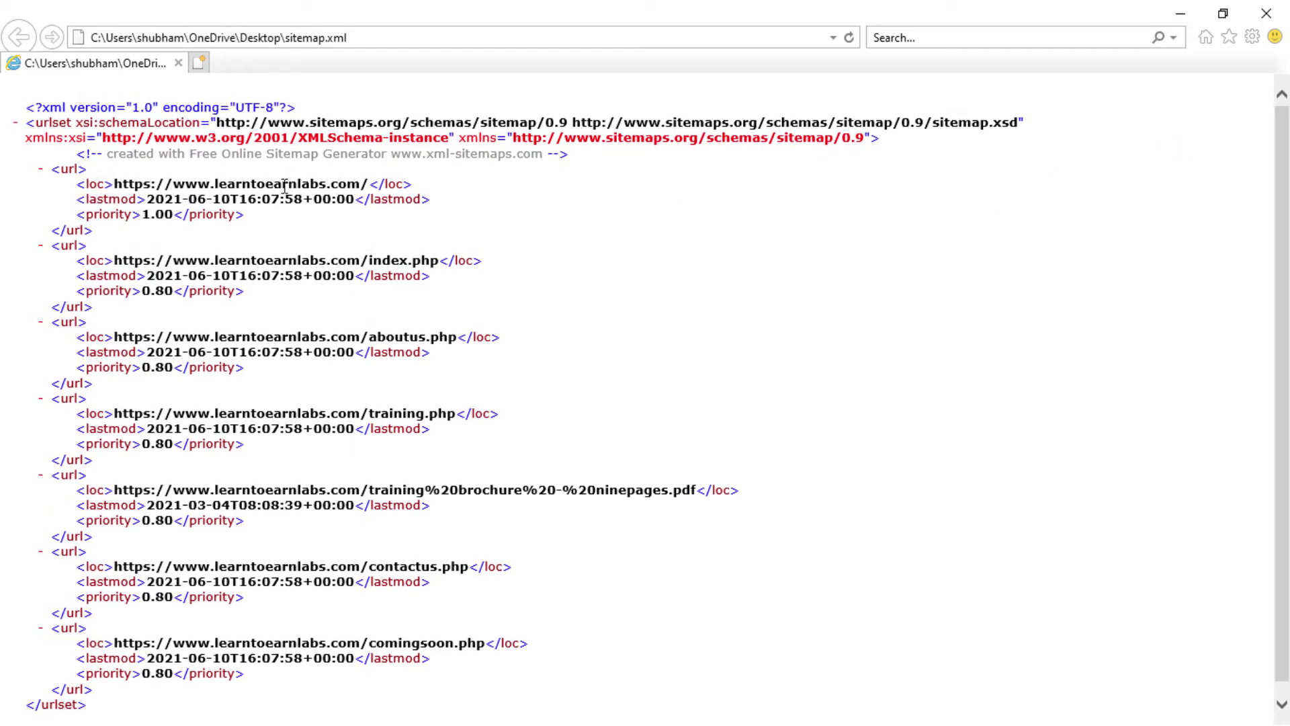
- Review the URLs in the Desktop sitemap.xml file, return to Search Console and view the XML-Sitemaps details page
scroll(386, 383, "down", 1)
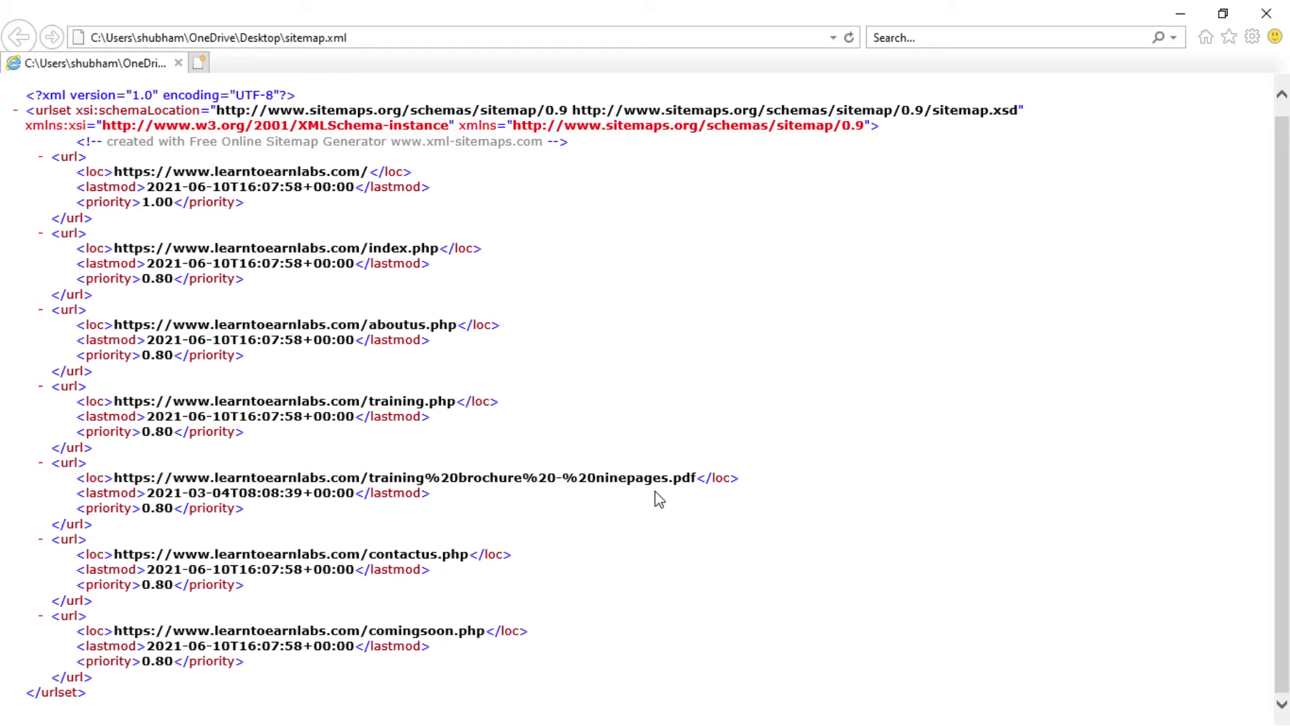
key("alt+Tab")
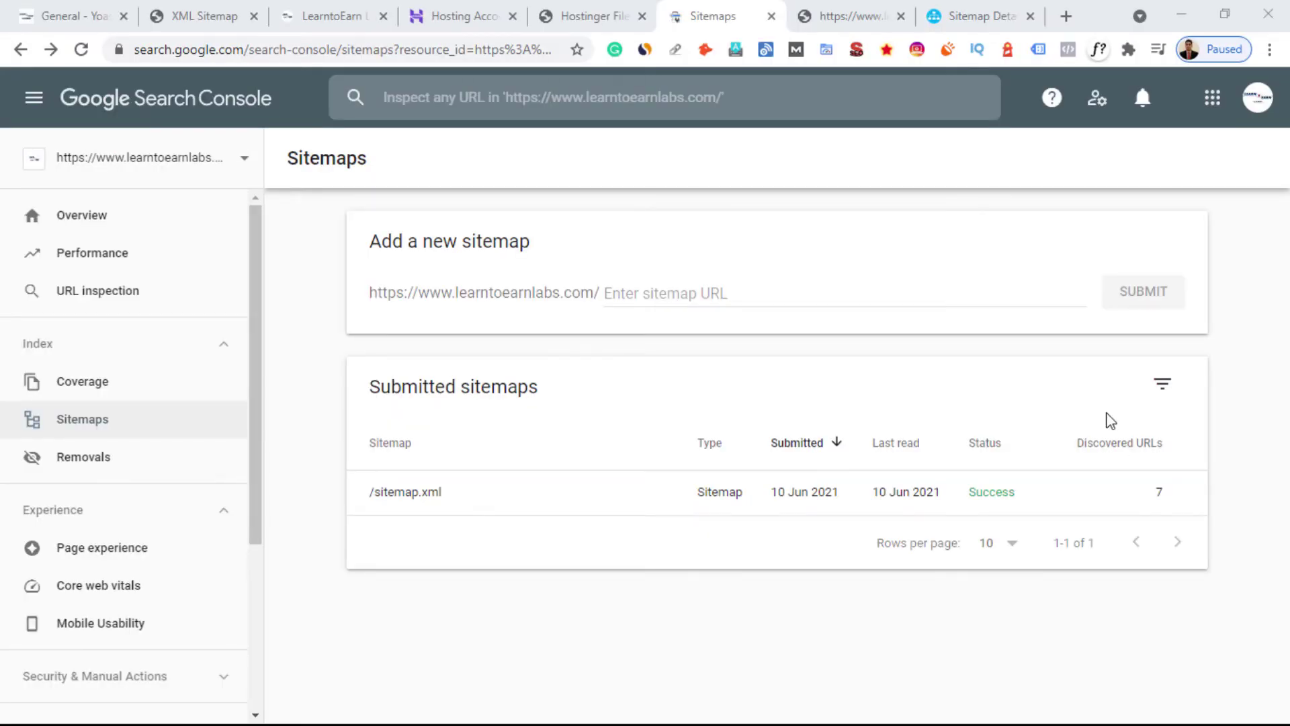
left_click(994, 15)
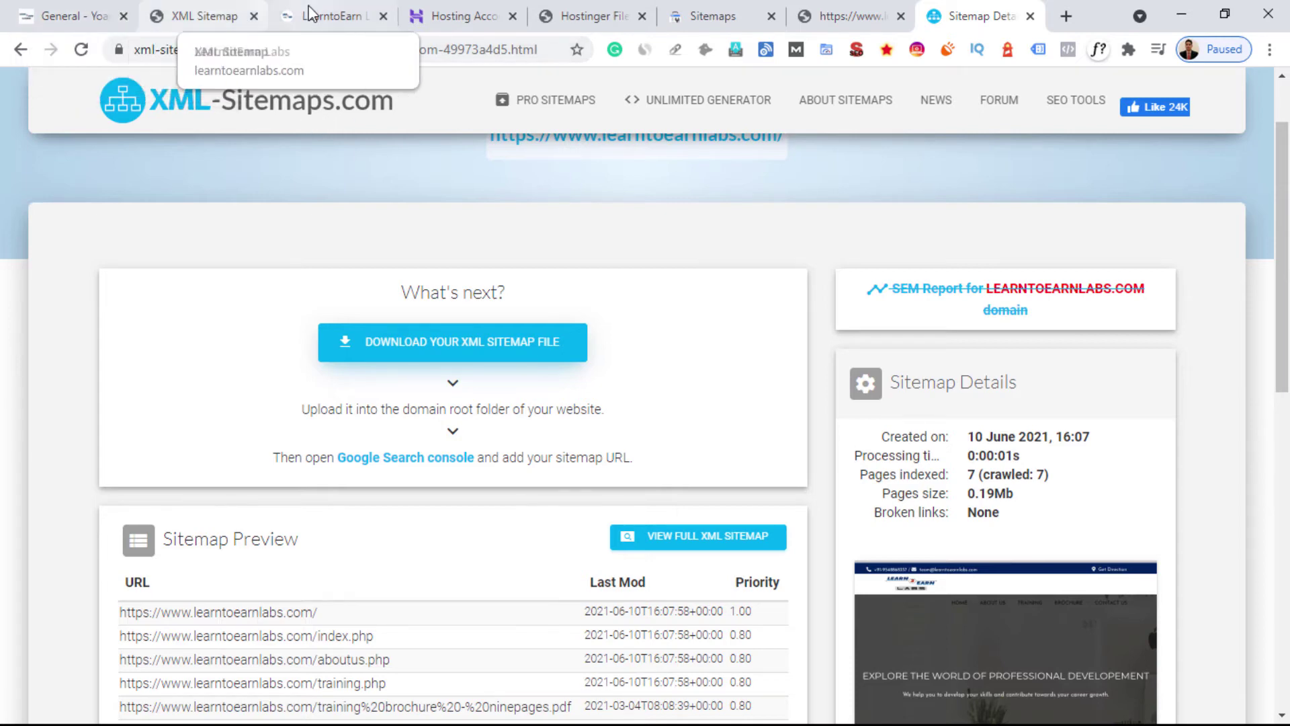
- Switch to the WordPress admin site and open the page for adding new plugins
left_click(67, 16)
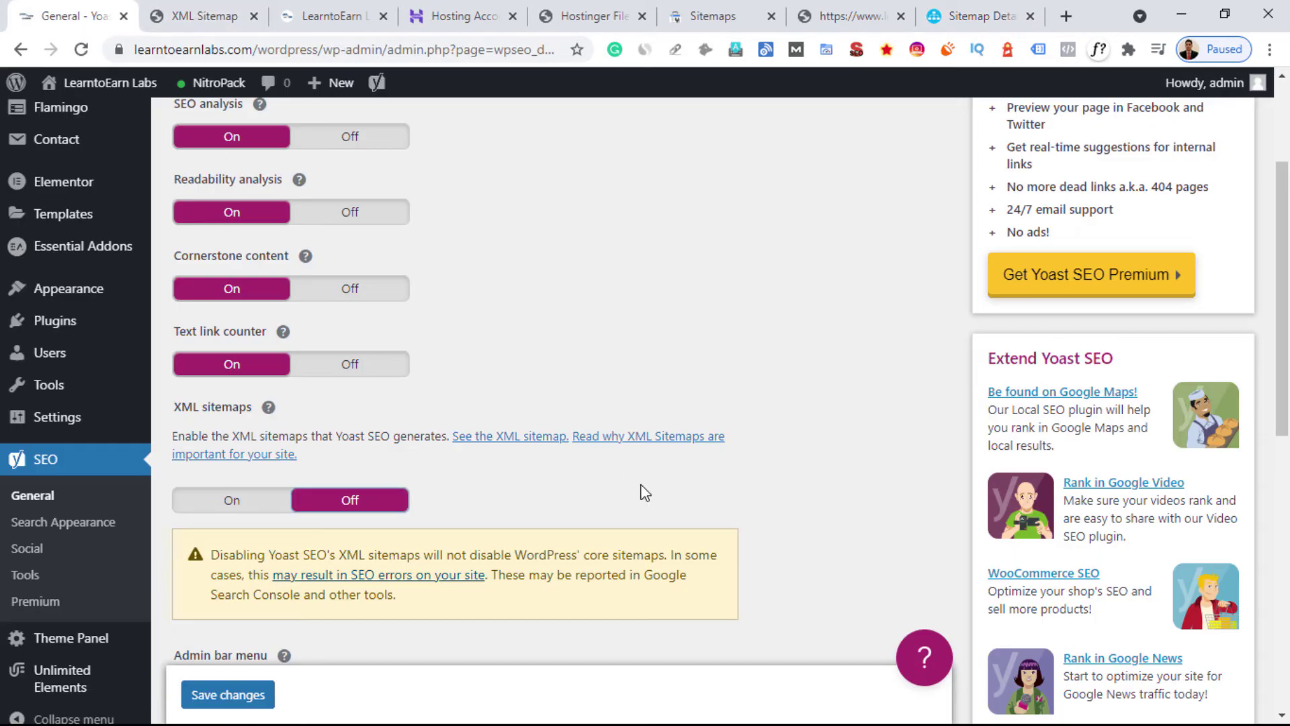
scroll(644, 492, "up", 3)
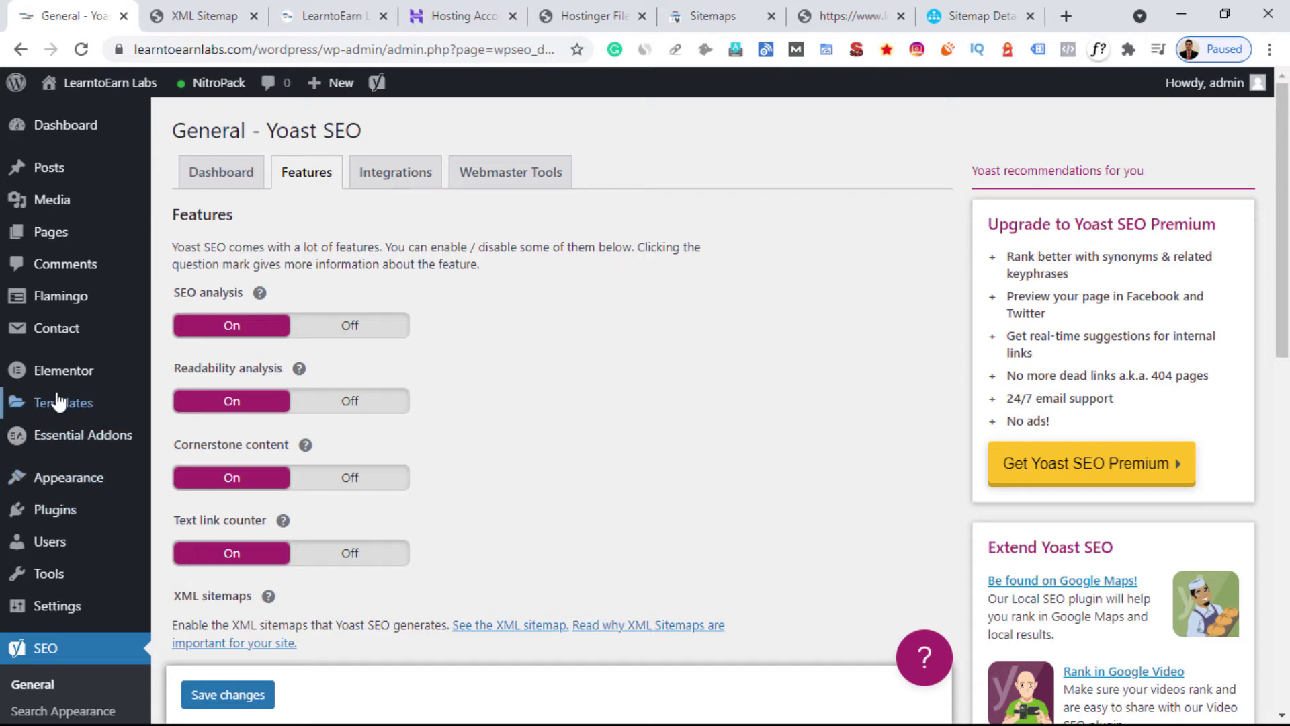
mouse_move(155, 522)
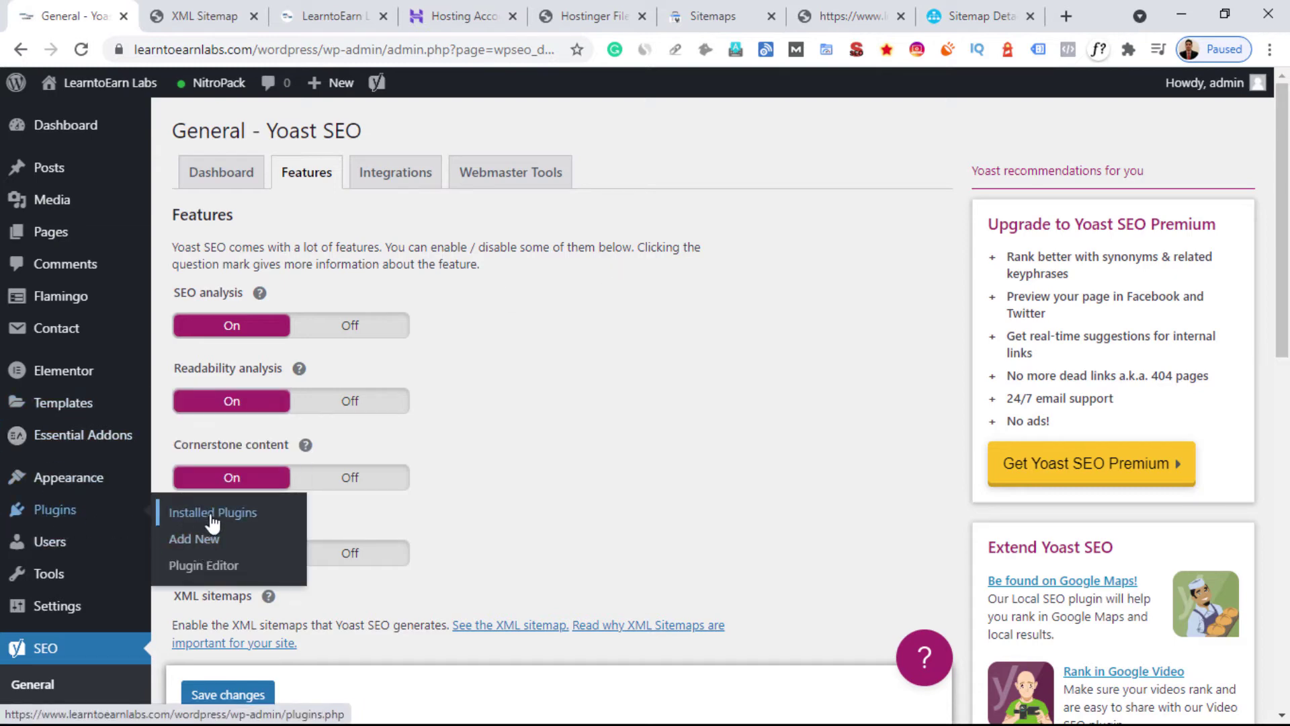
left_click(178, 540)
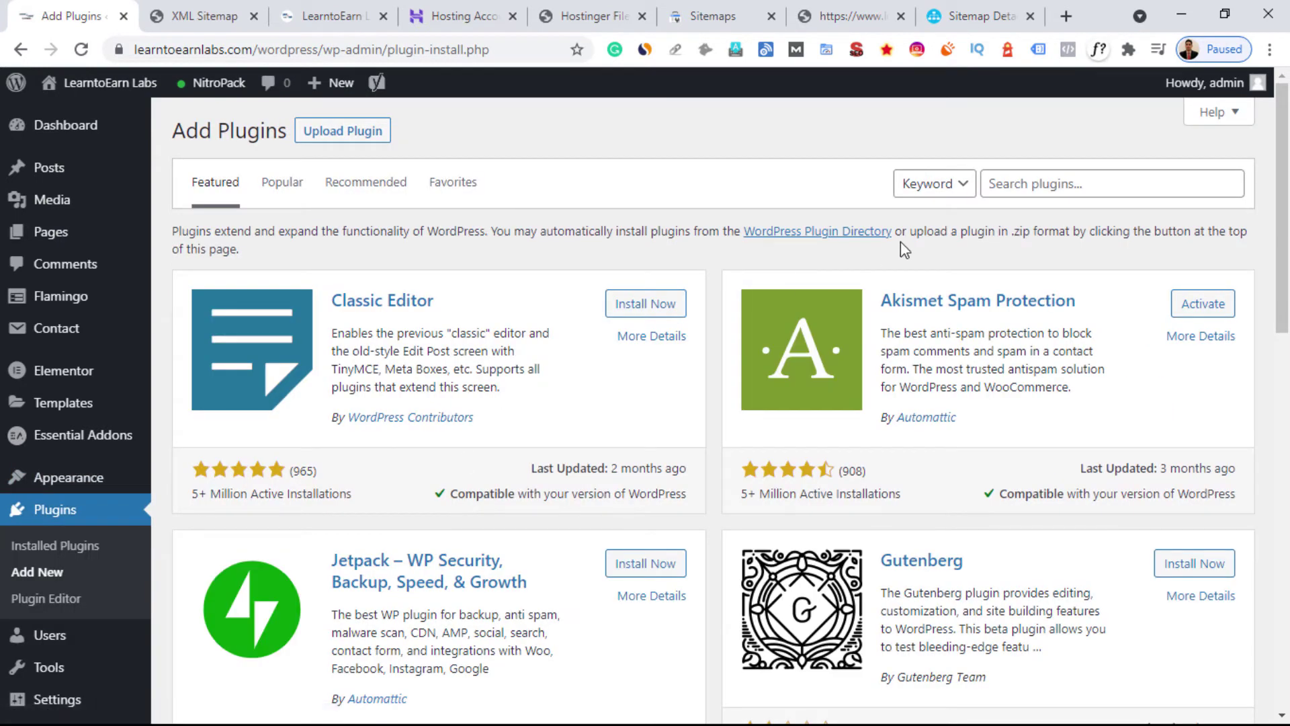
- Search the plugin directory for File Manager, then install and activate the File Manager plugin
left_click(1018, 190)
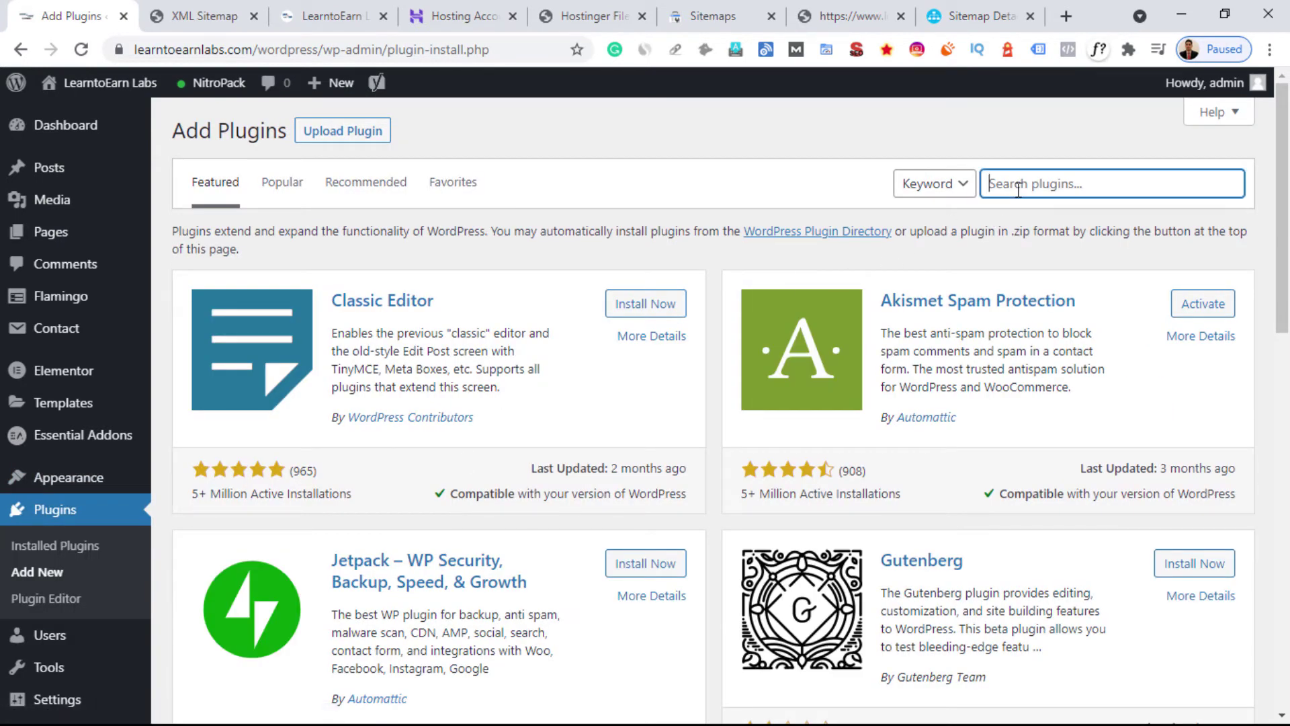
type("File Manager")
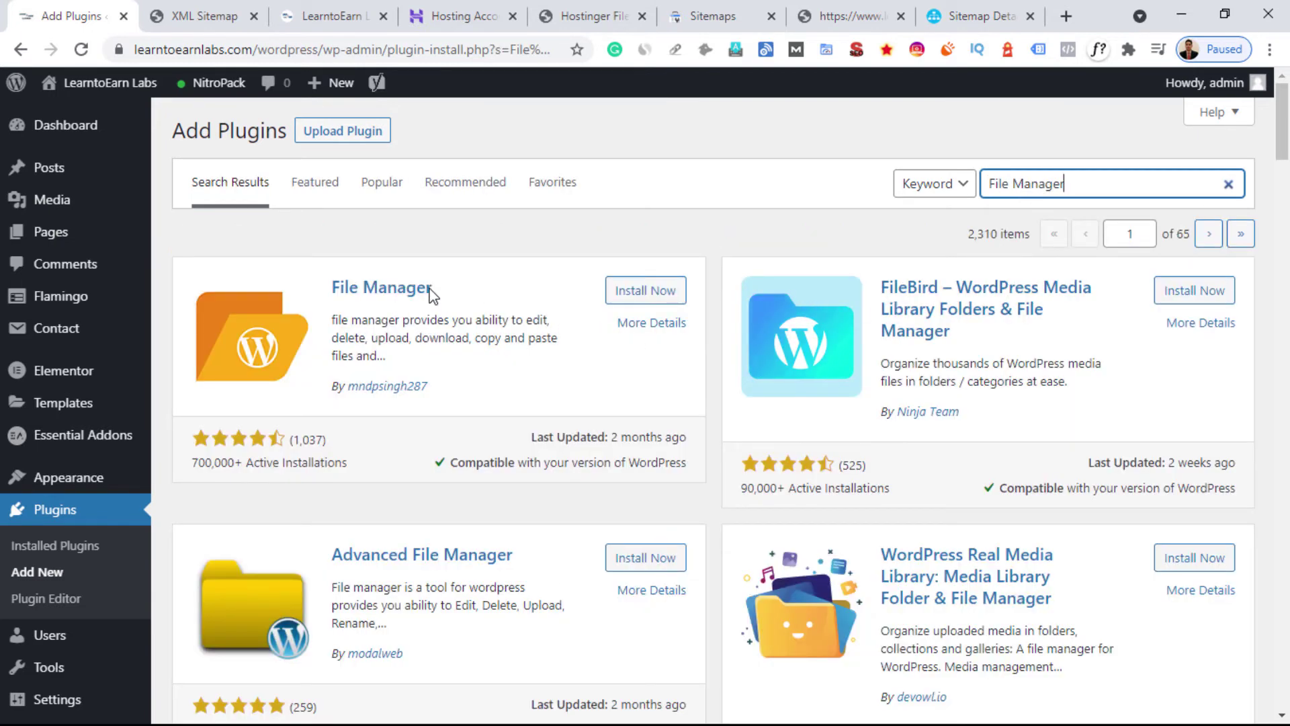
left_click(653, 296)
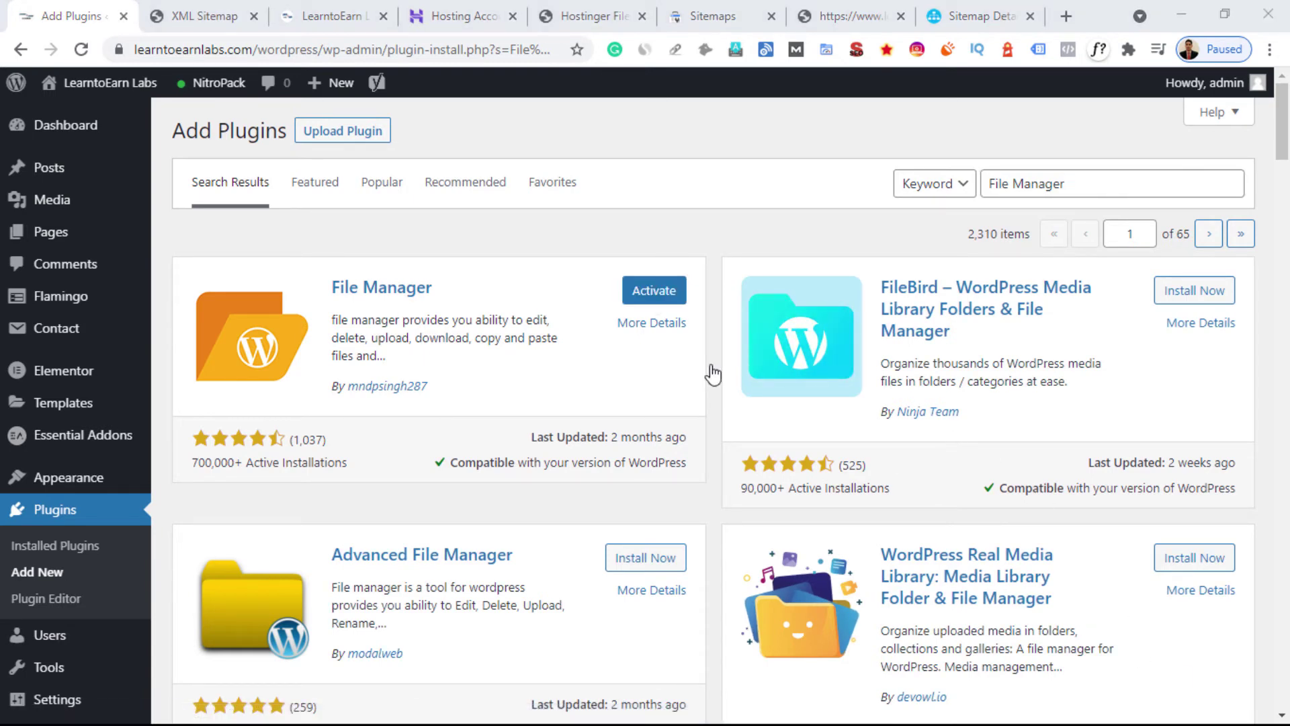
left_click(652, 293)
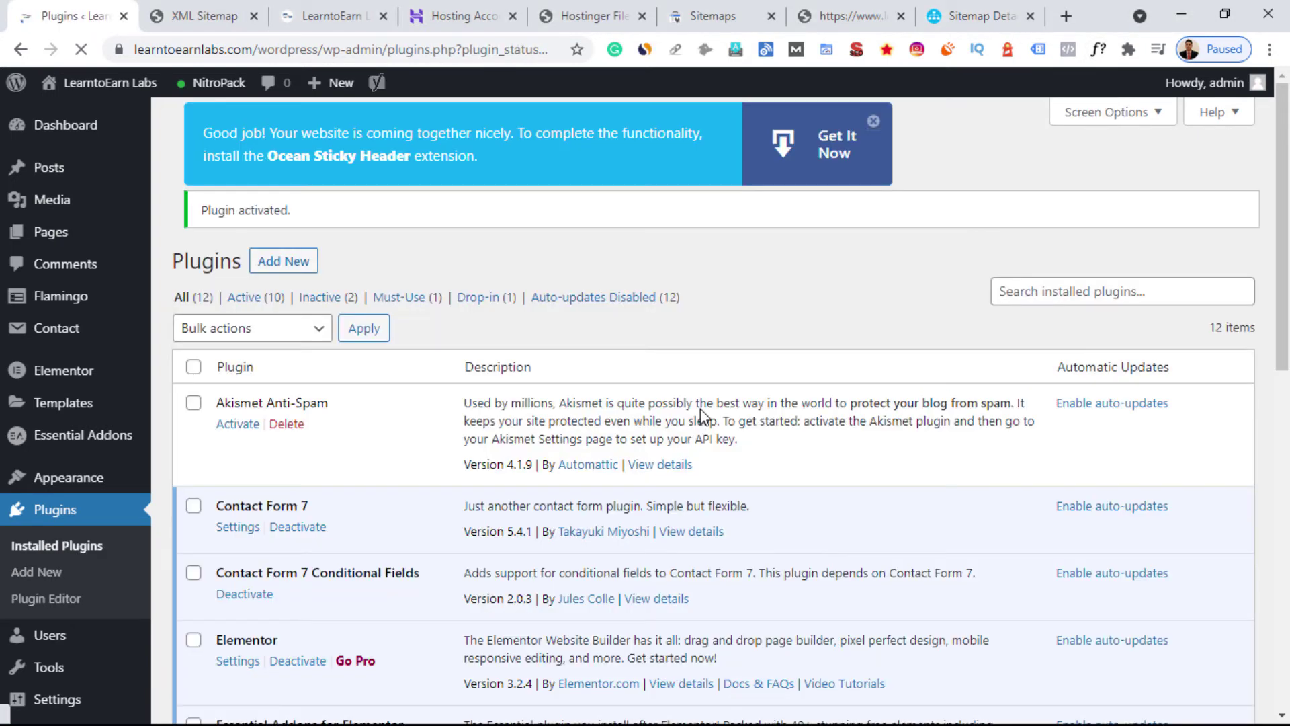
- Open WP File Manager and look through the files in the wordpress root folder
scroll(437, 452, "down", 5)
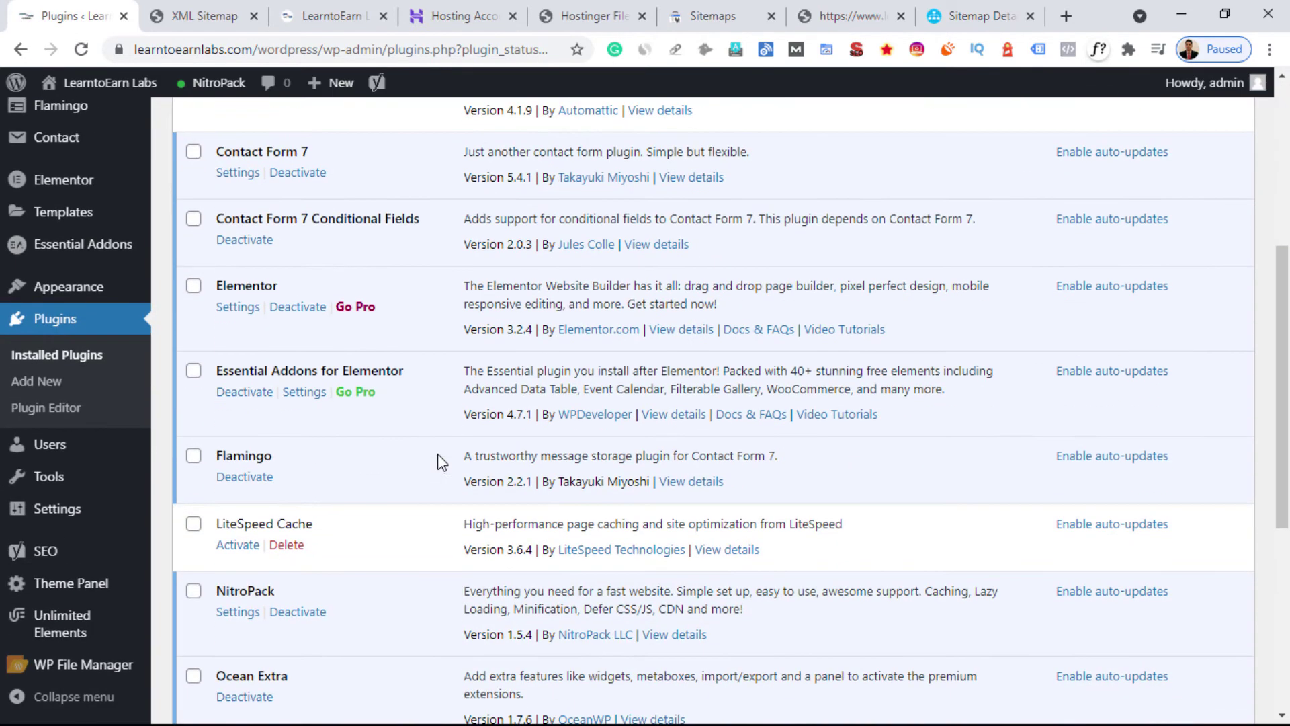
scroll(414, 483, "down", 1)
mouse_move(81, 671)
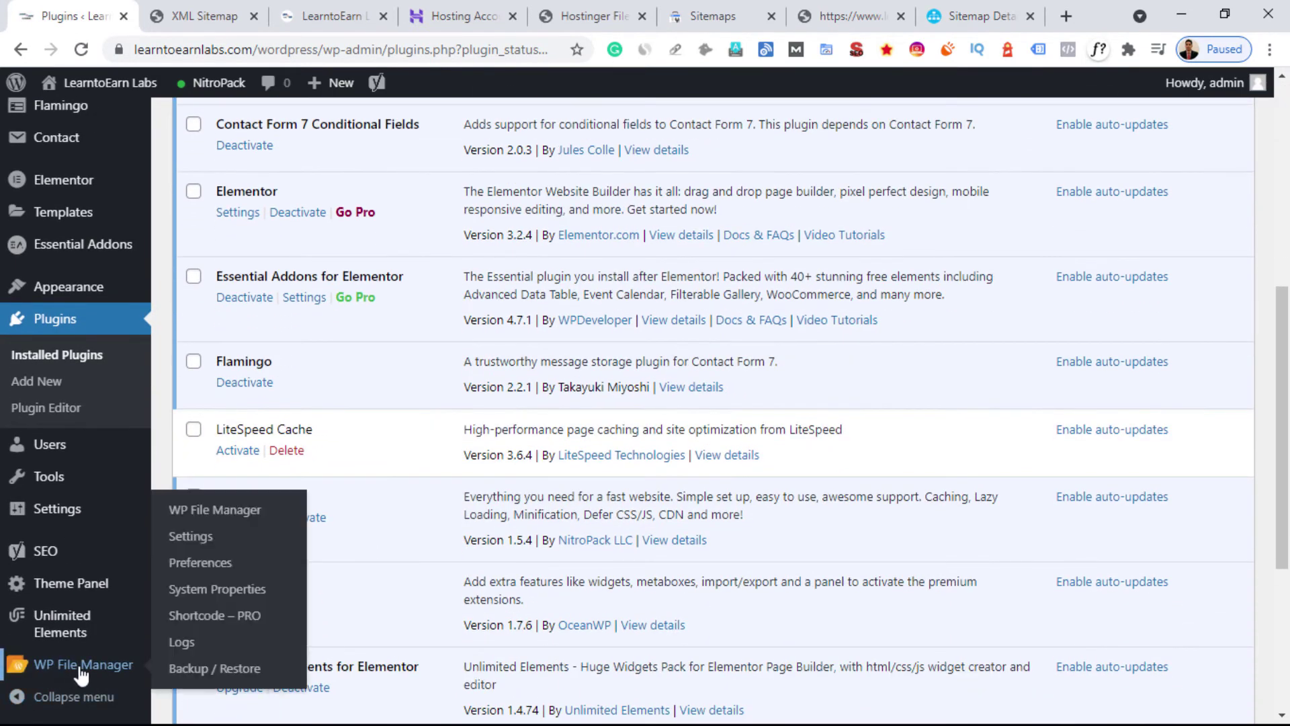
left_click(100, 663)
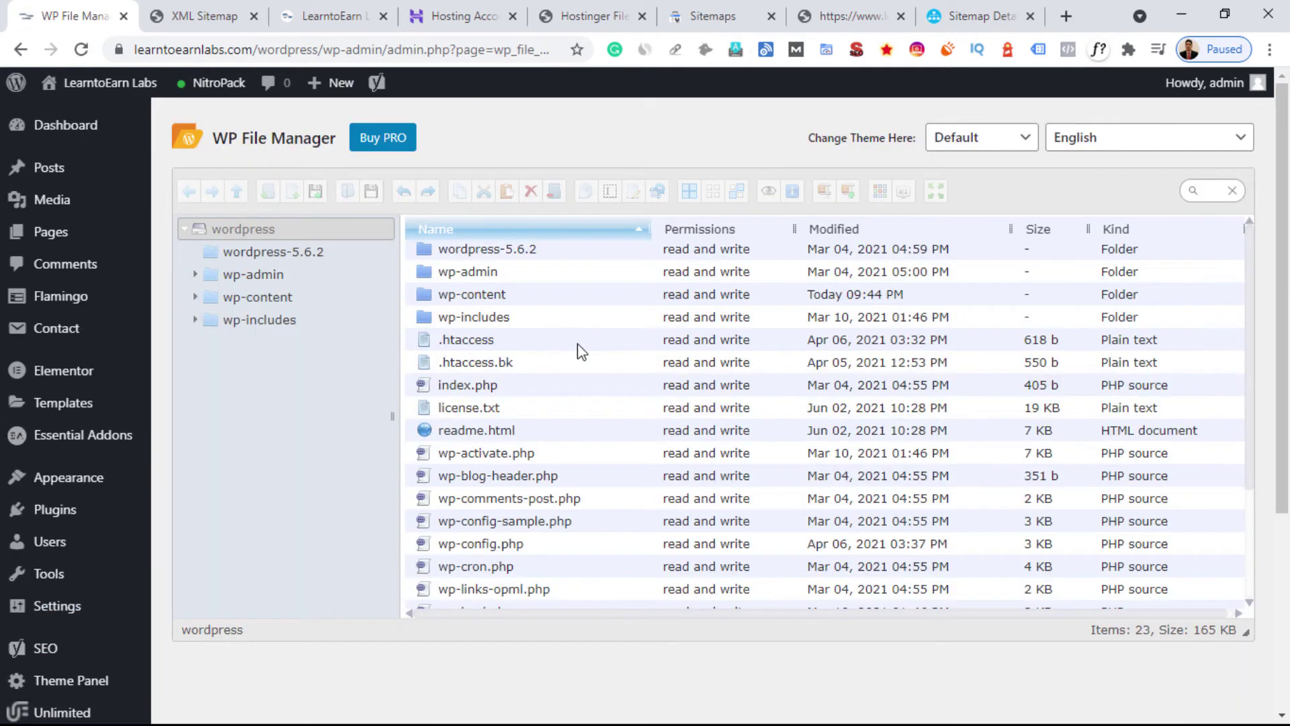
scroll(582, 350, "down", 10)
scroll(548, 322, "up", 4)
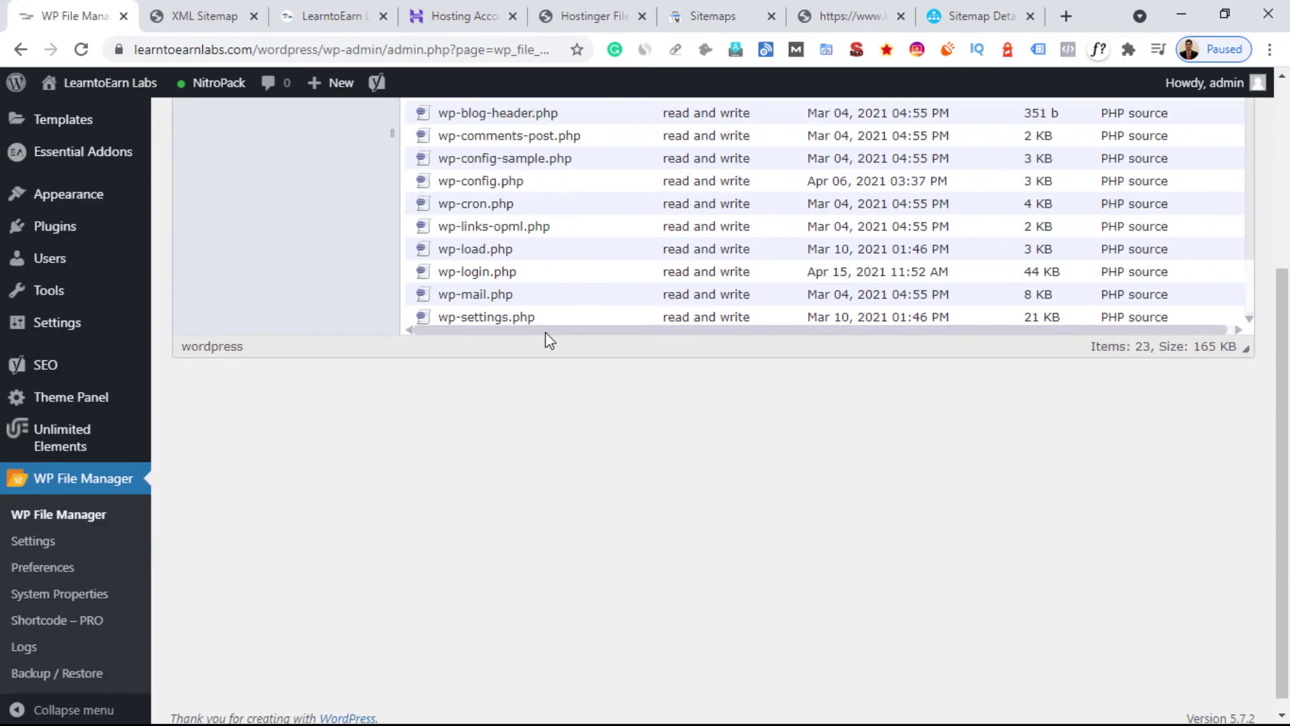
scroll(571, 273, "up", 5)
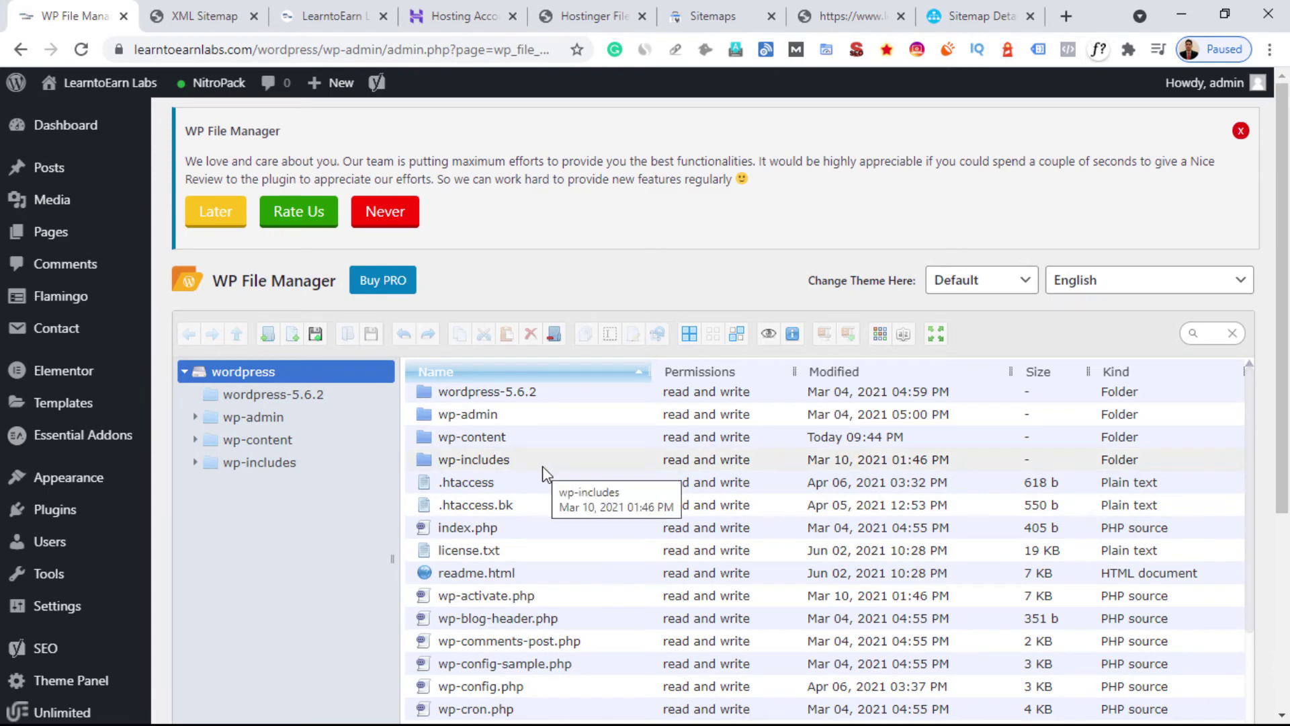
- Open the upload dialog for the wordpress root folder, browse the Desktop files available for upload, and cancel the file selection
scroll(542, 466, "down", 2)
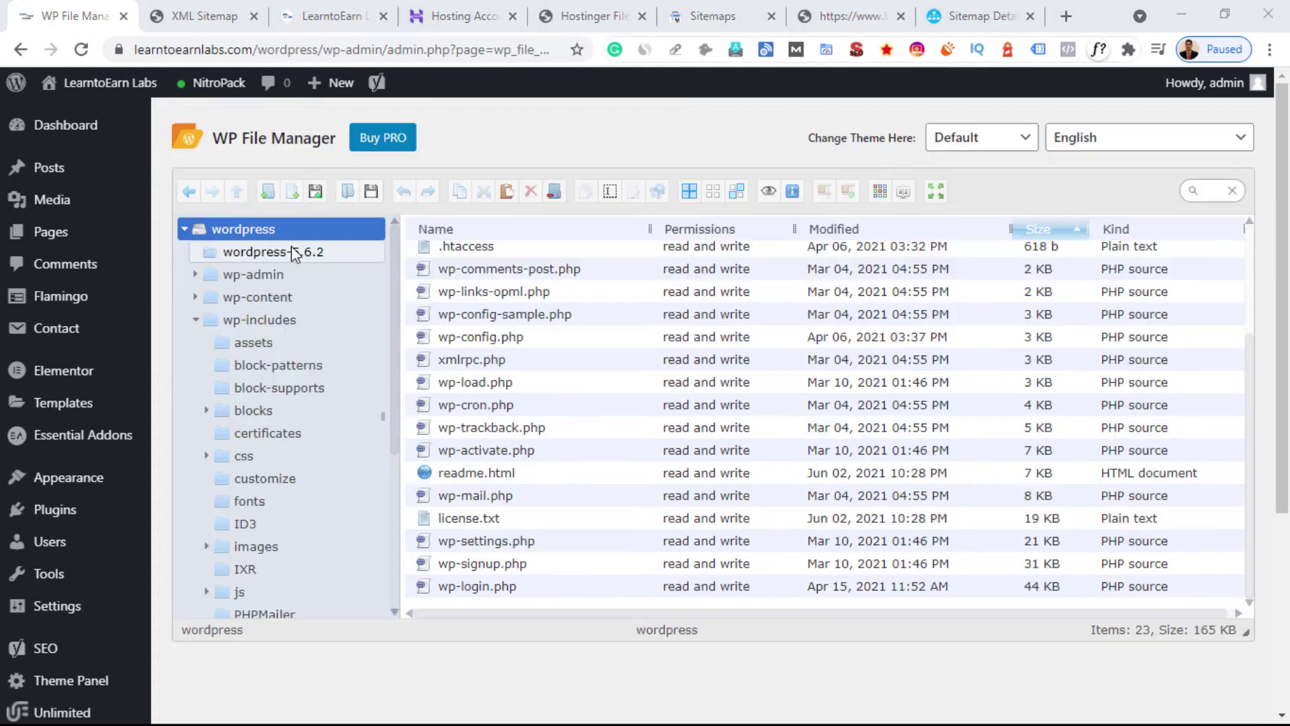
left_click(316, 191)
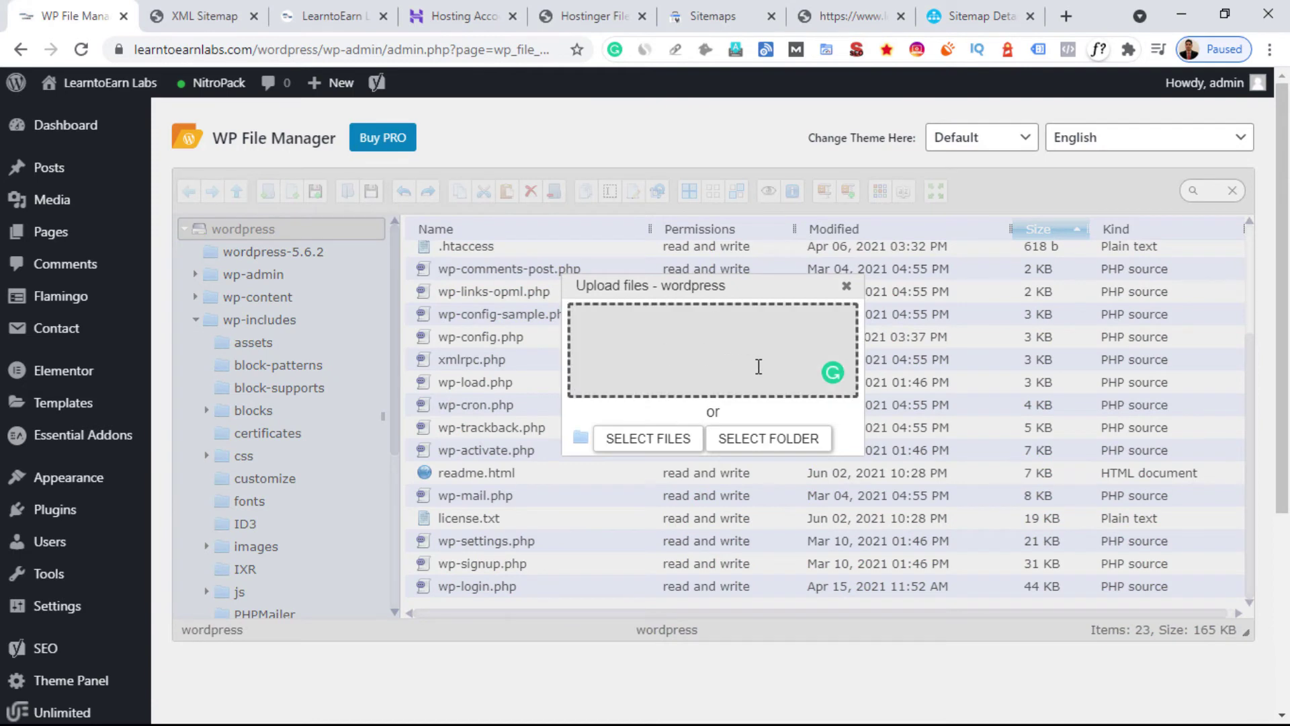
left_click(675, 445)
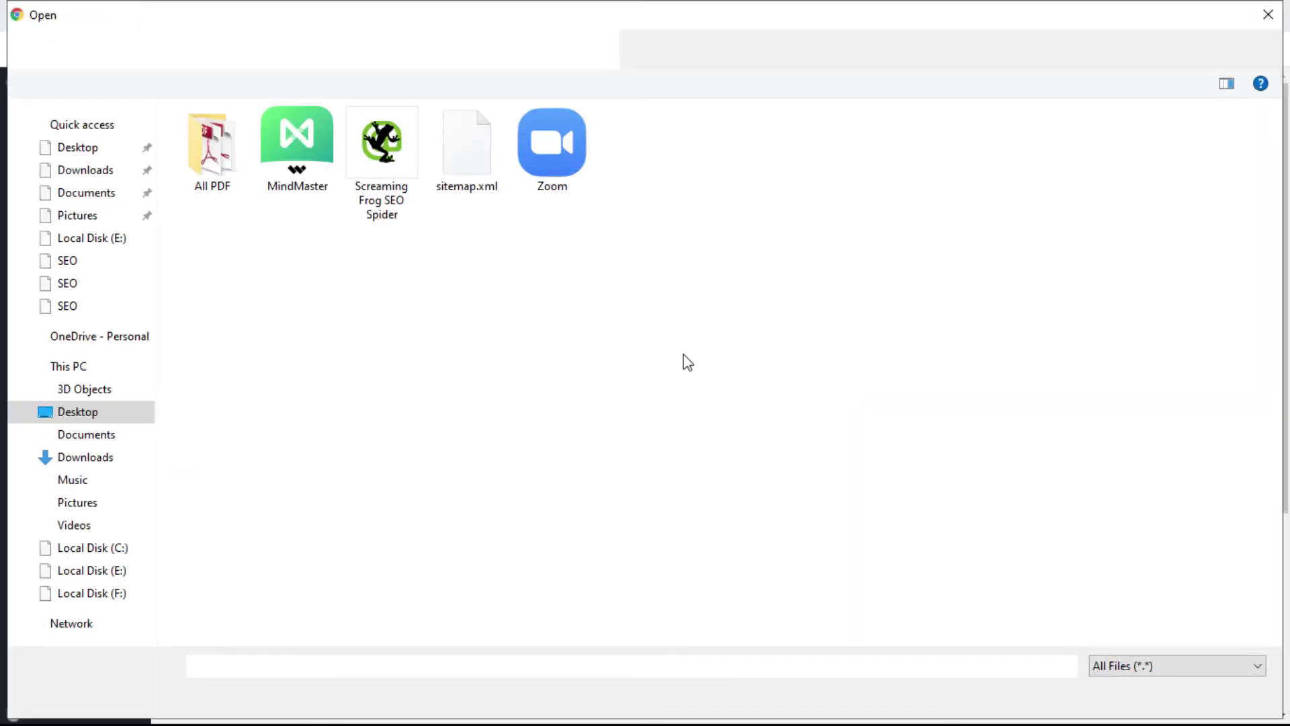
key("Escape")
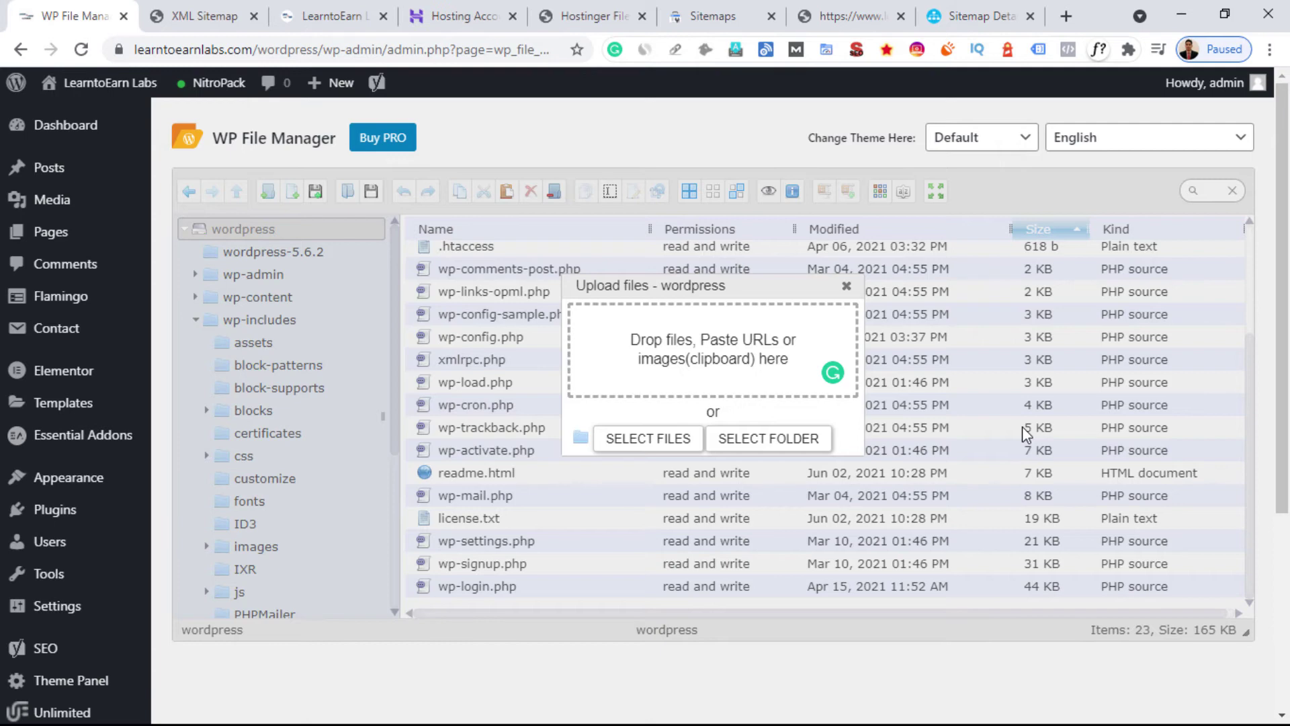
- Switch to XML-Sitemaps.com, return to its home page and compare the page limits of the Online Generator and PRO Sitemaps plans
left_click(982, 15)
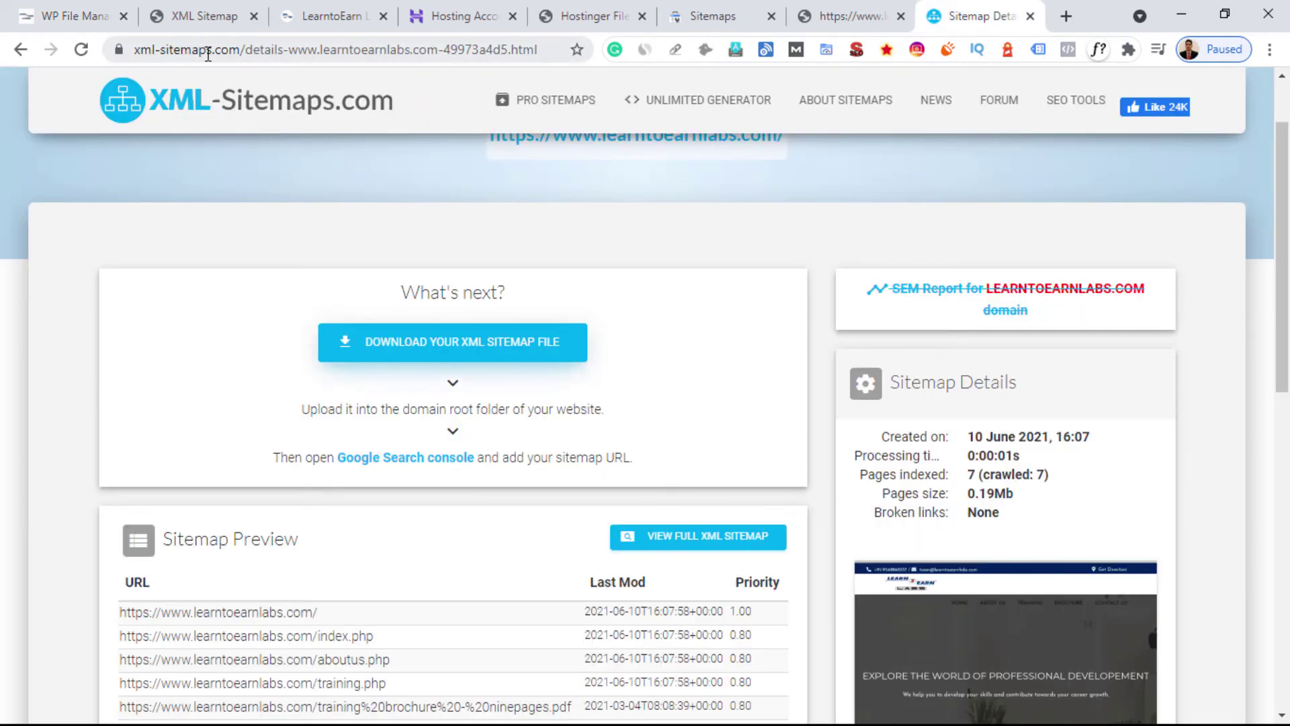
left_click(21, 50)
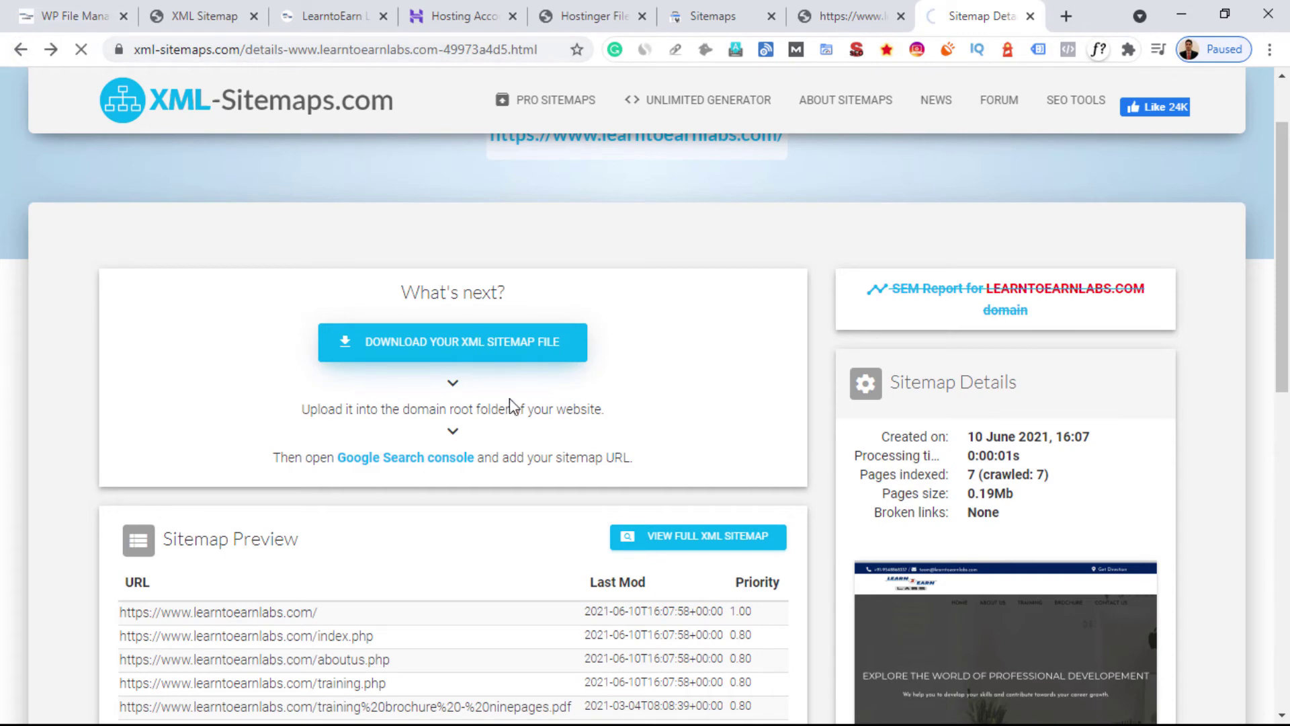
scroll(734, 336, "down", 3)
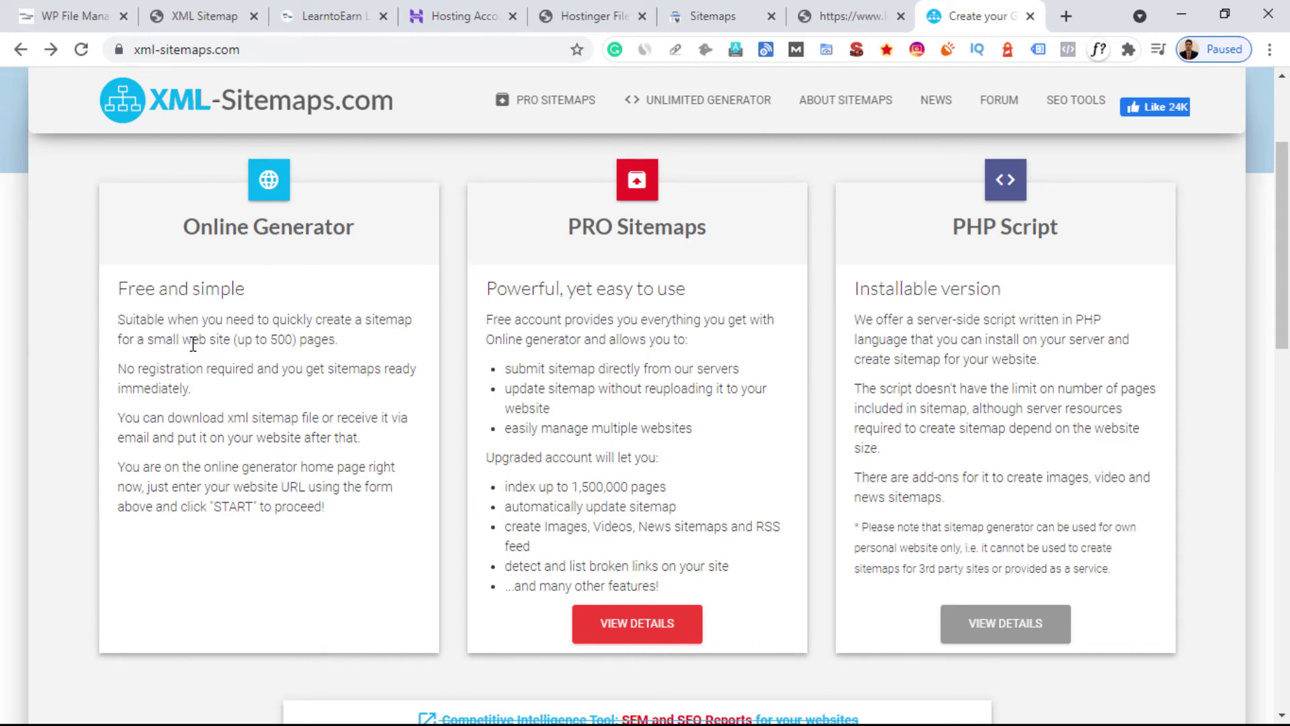
left_click_drag(243, 340, 293, 340)
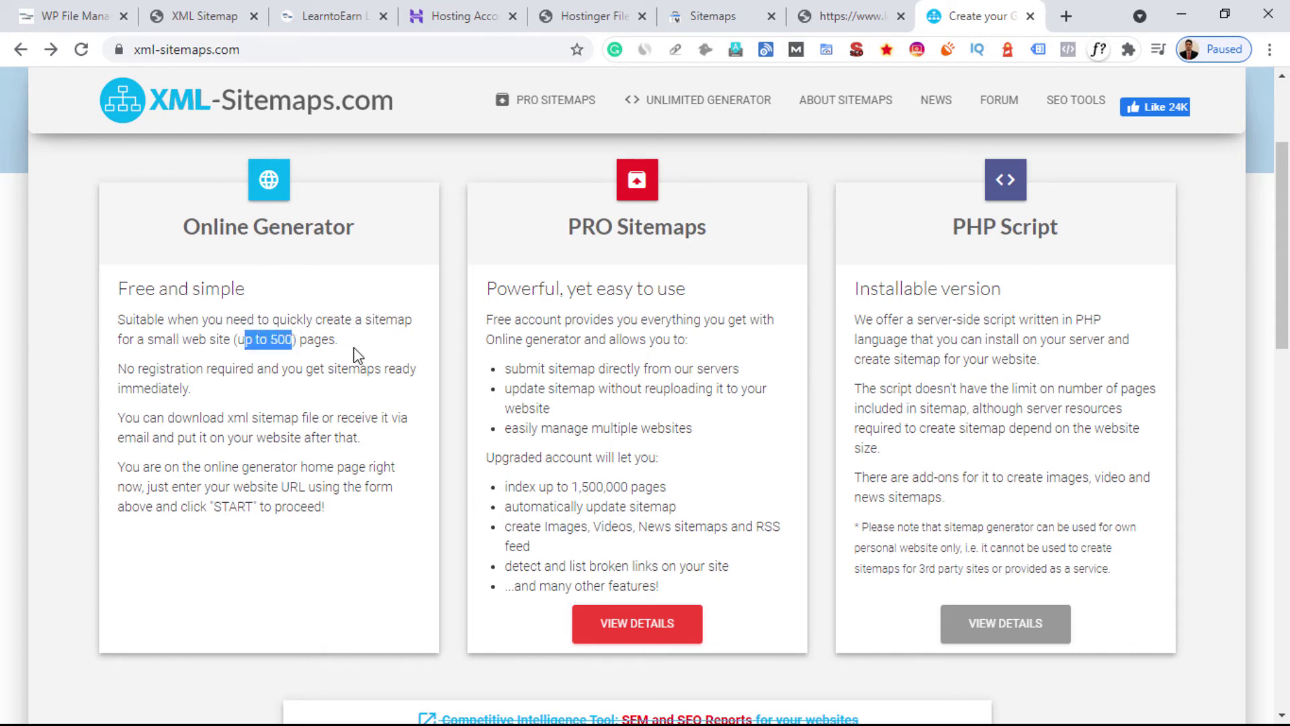
left_click(372, 346)
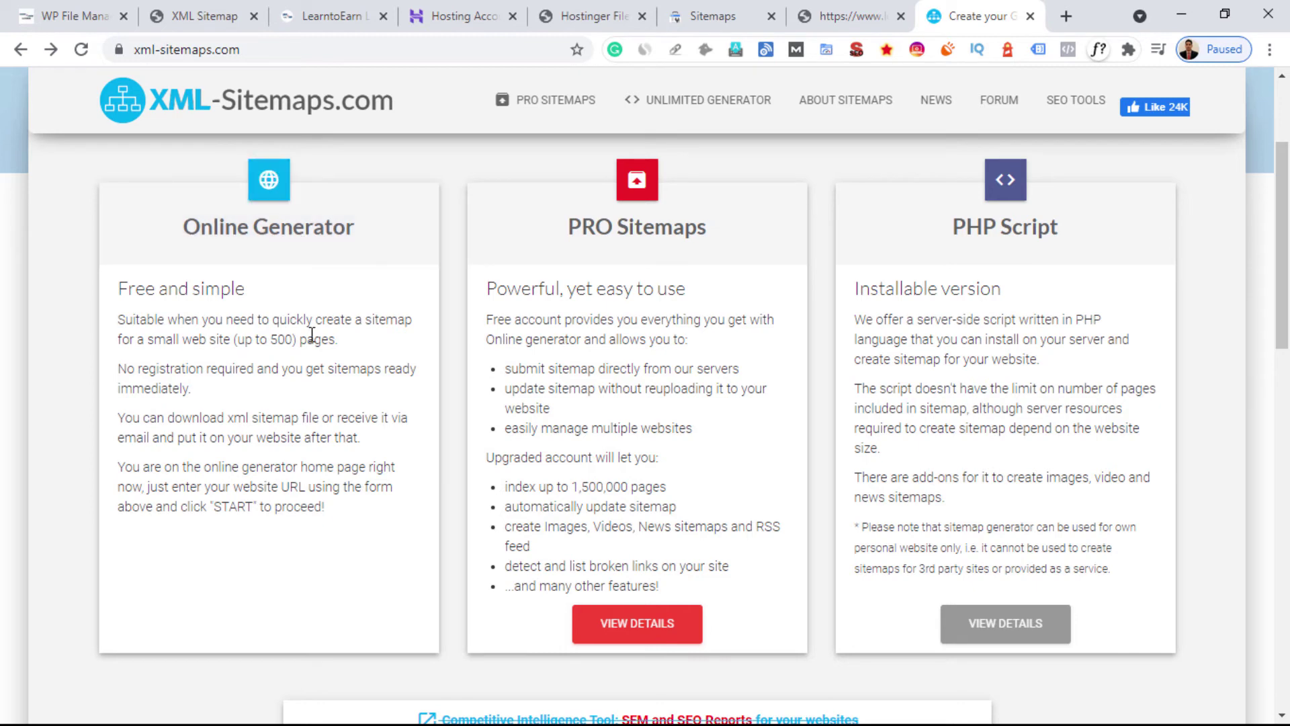
scroll(675, 259, "down", 1)
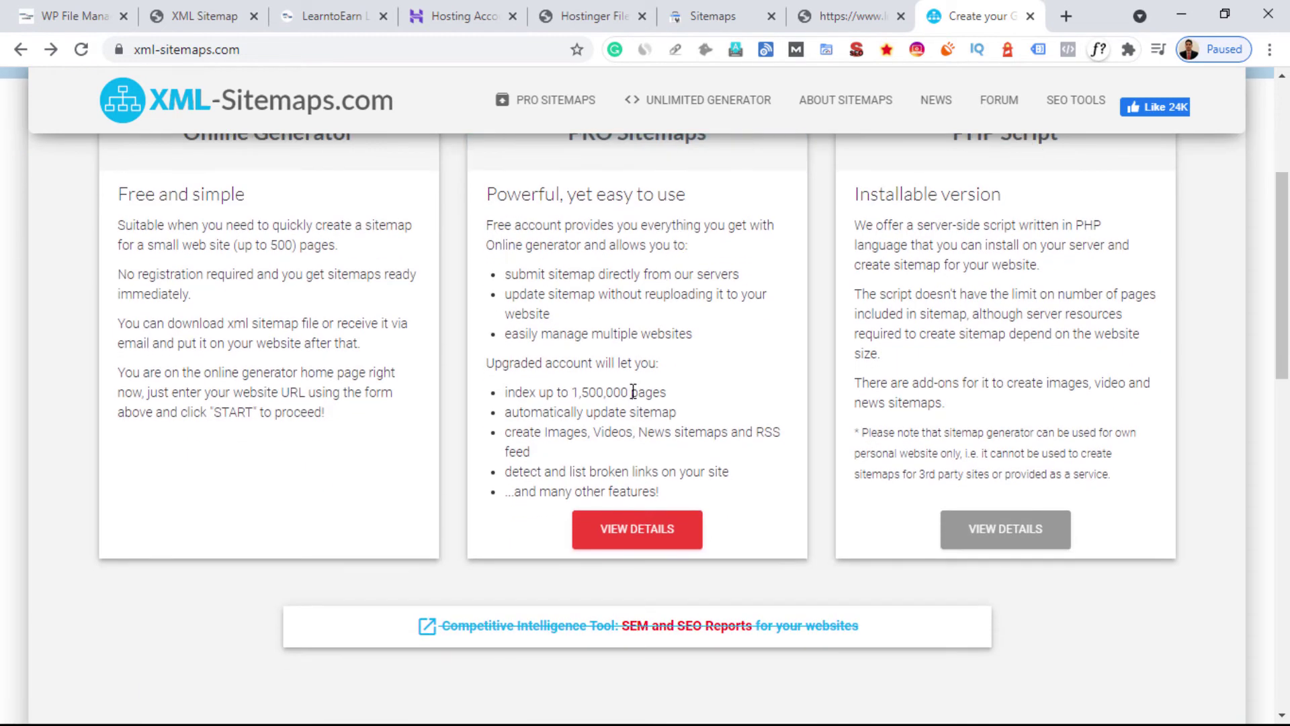
left_click_drag(579, 392, 628, 393)
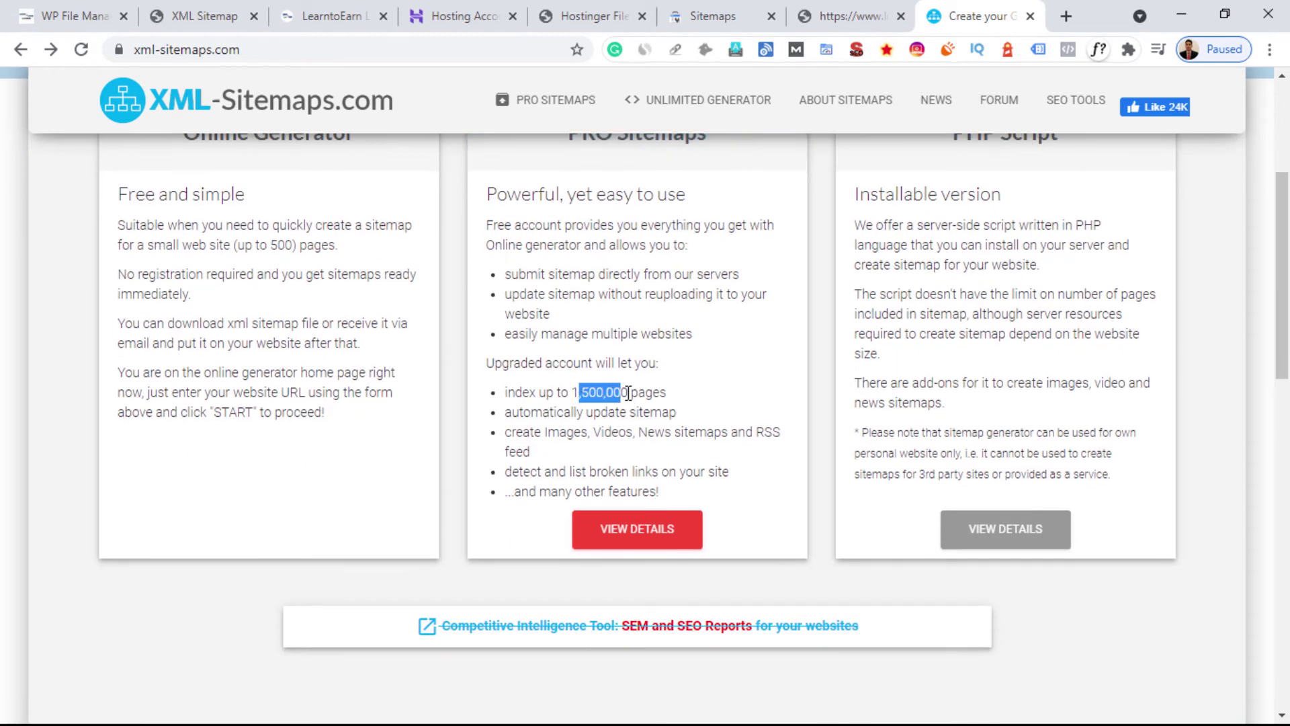
left_click(628, 393)
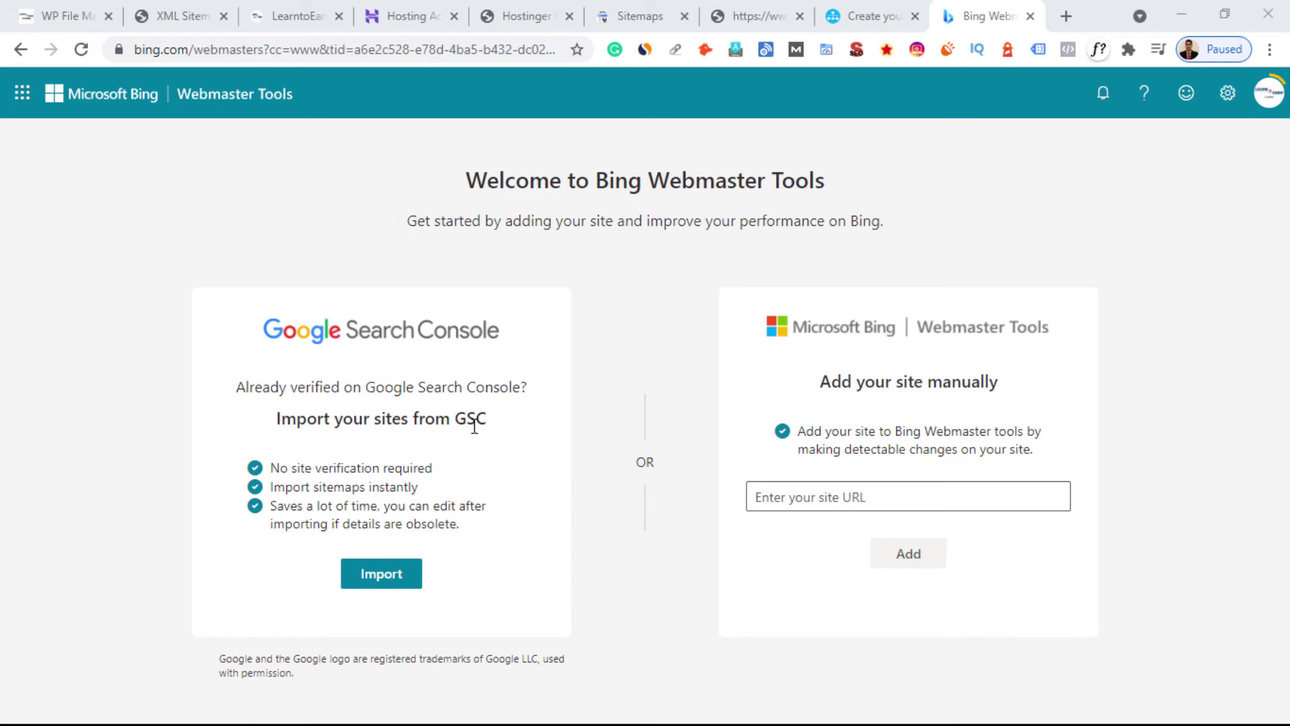
- In Bing Webmaster Tools, review the Google Search Console import details, close them and go to the manual site URL field
left_click(385, 573)
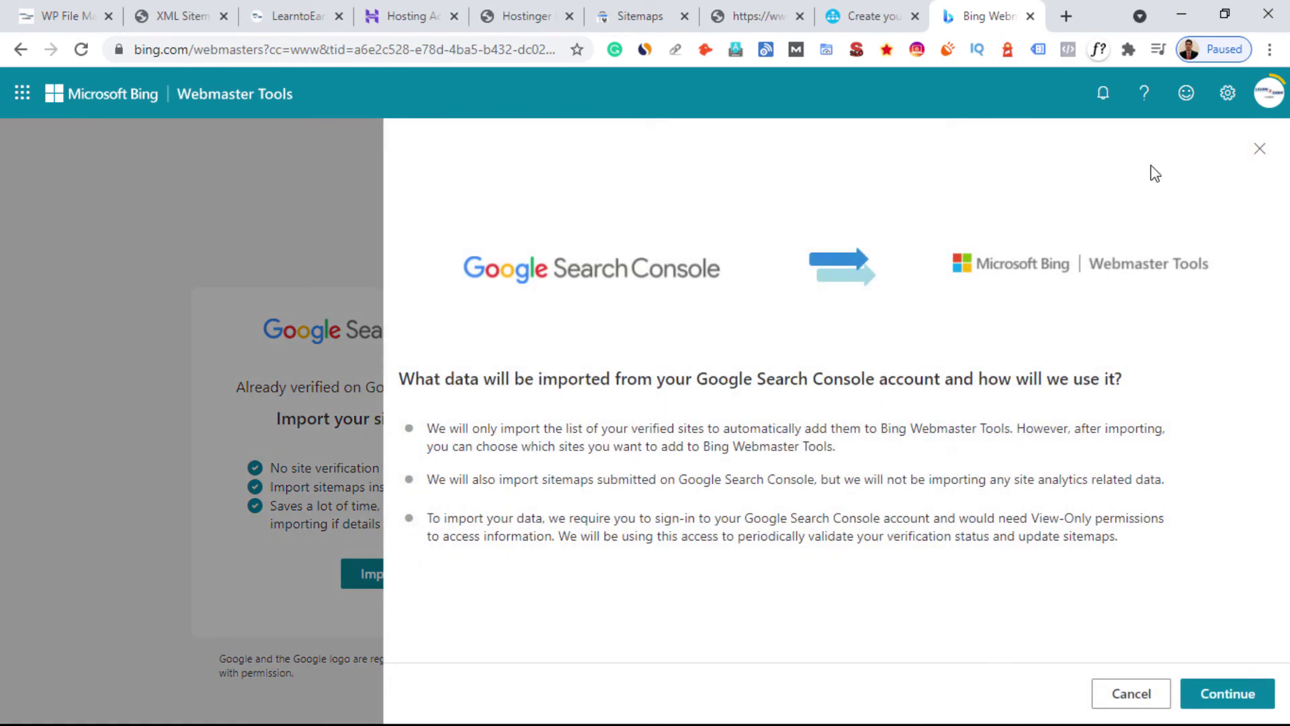
mouse_move(1268, 107)
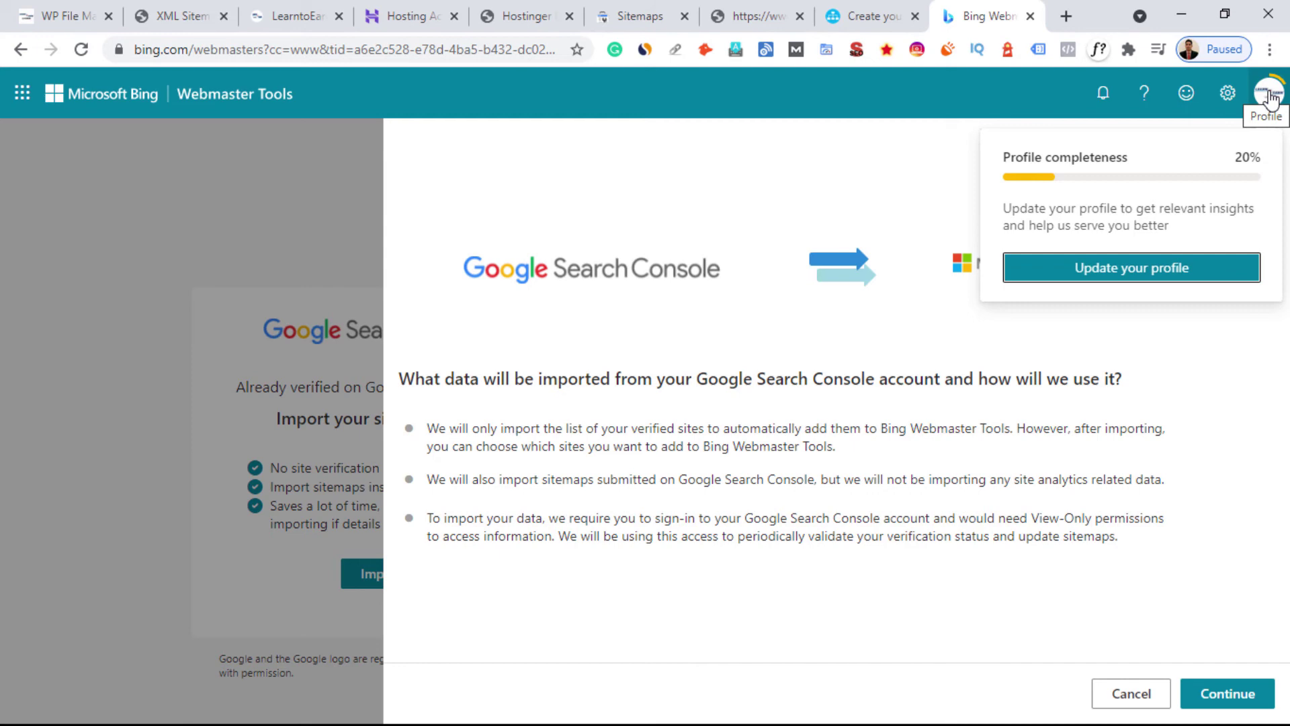
left_click(366, 243)
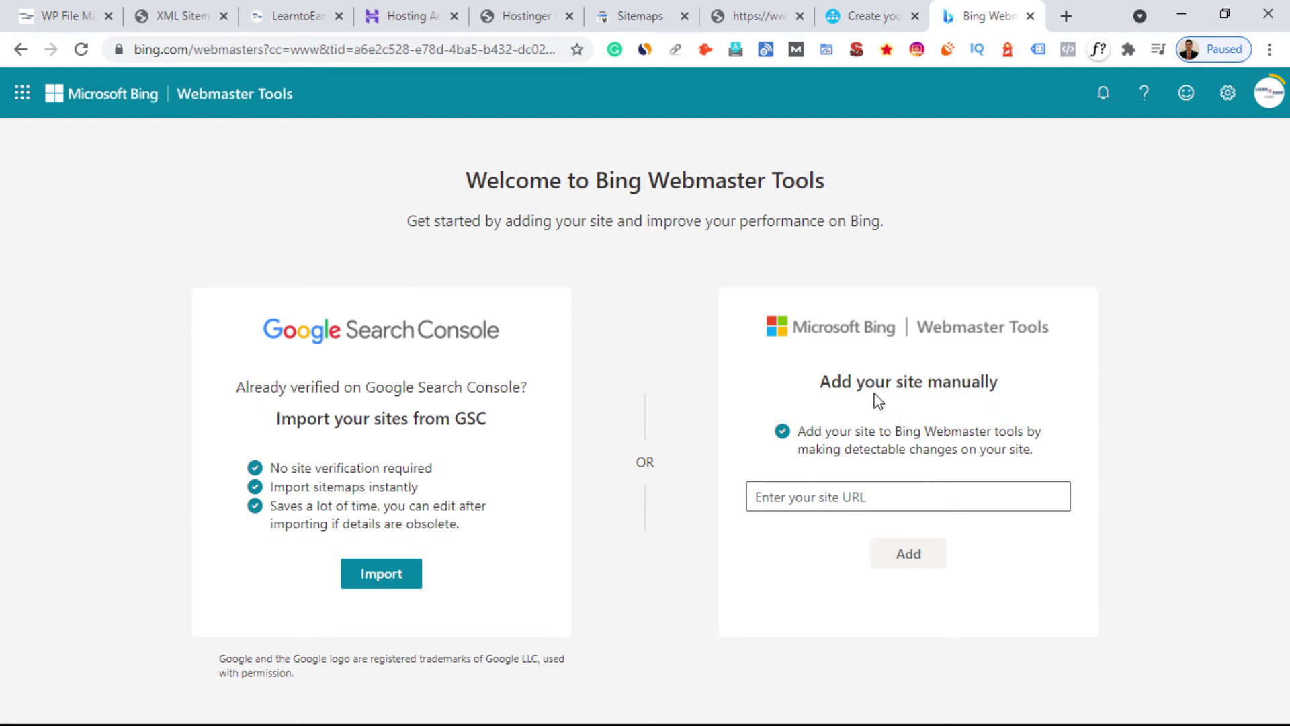
left_click(877, 495)
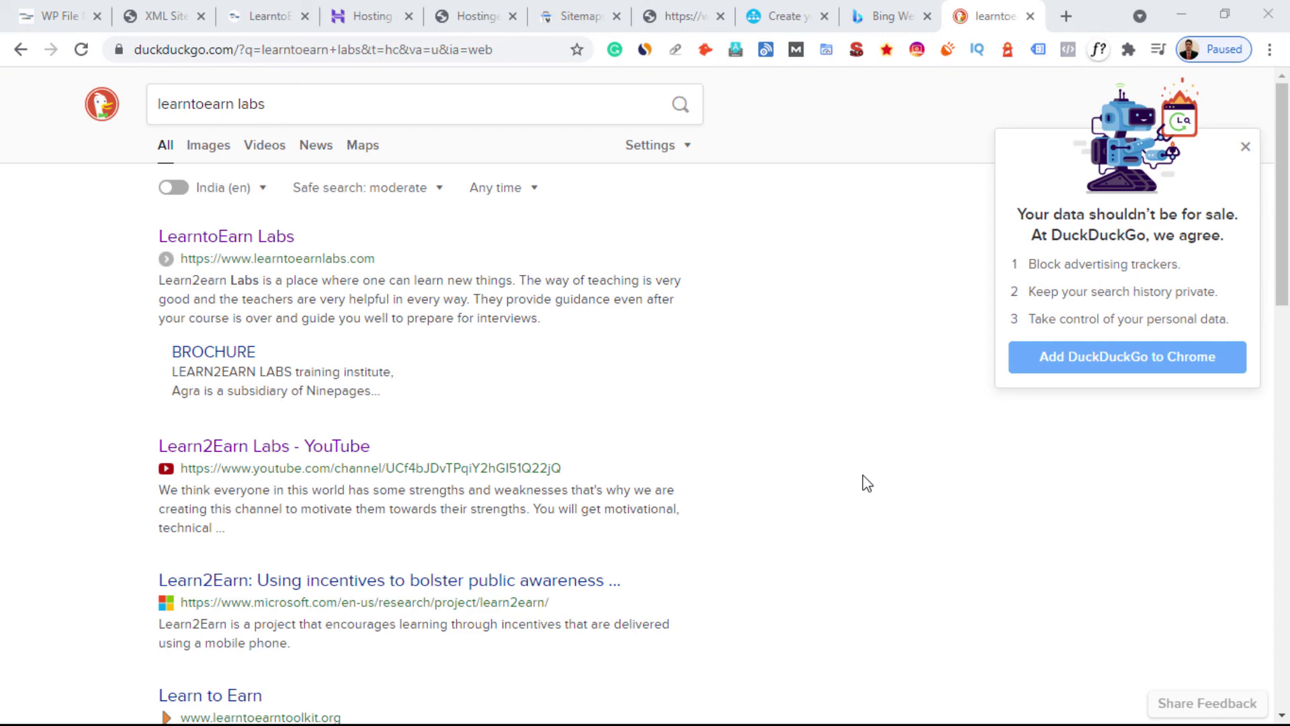
- Revisit the sitemap generator form on the XML-Sitemaps home page, then return to the Search Console Sitemaps report
left_click(789, 20)
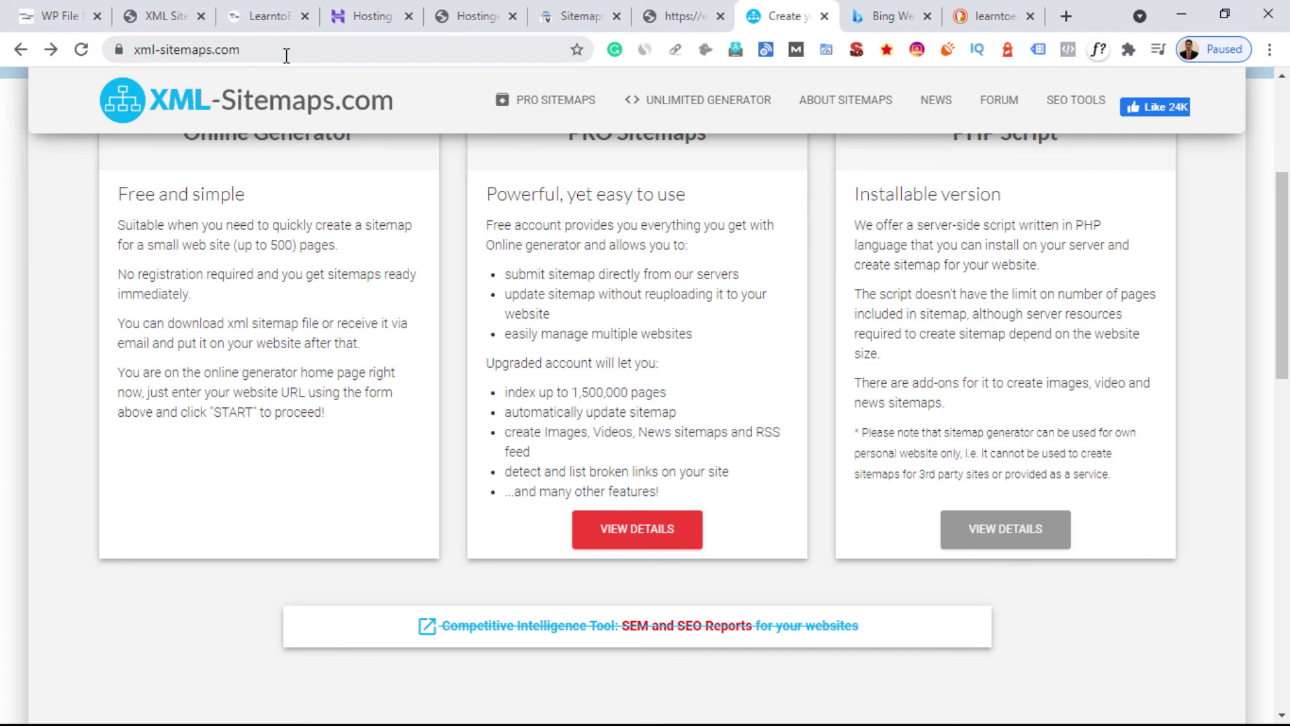
scroll(988, 195, "up", 4)
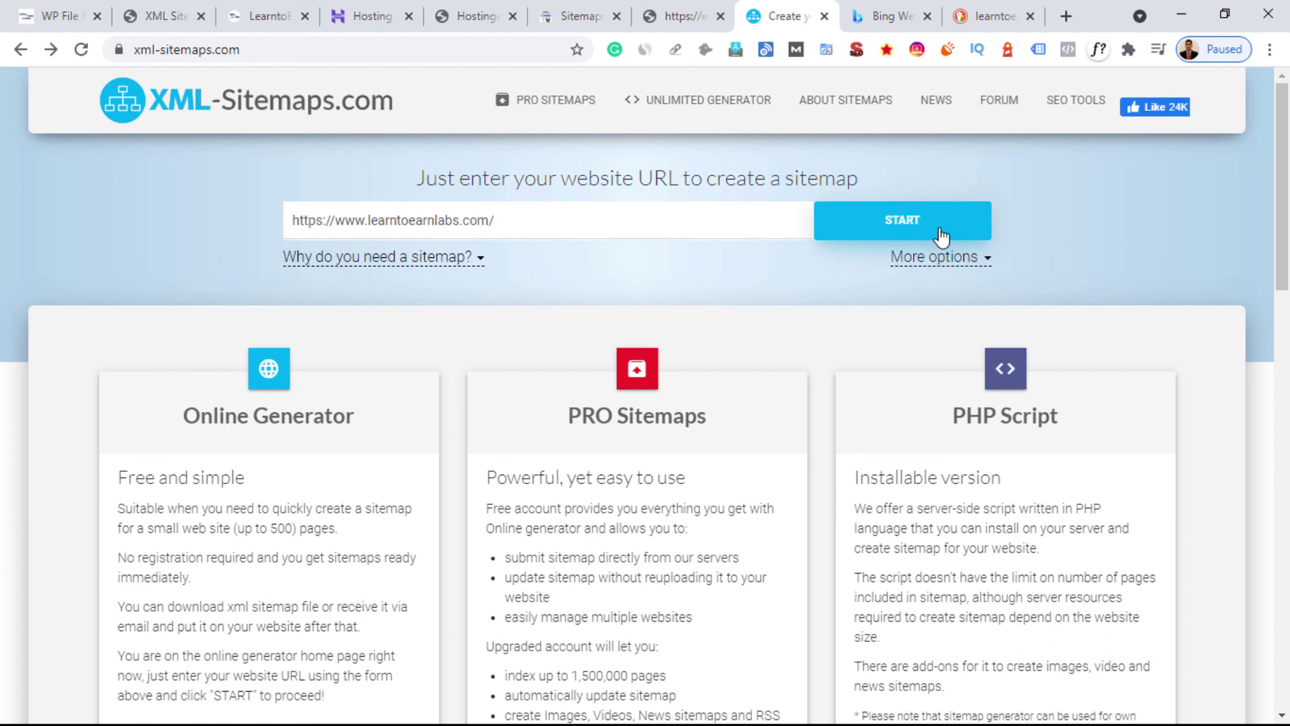
key("ctrl+shift+Tab")
key("ctrl+shift+Tab")
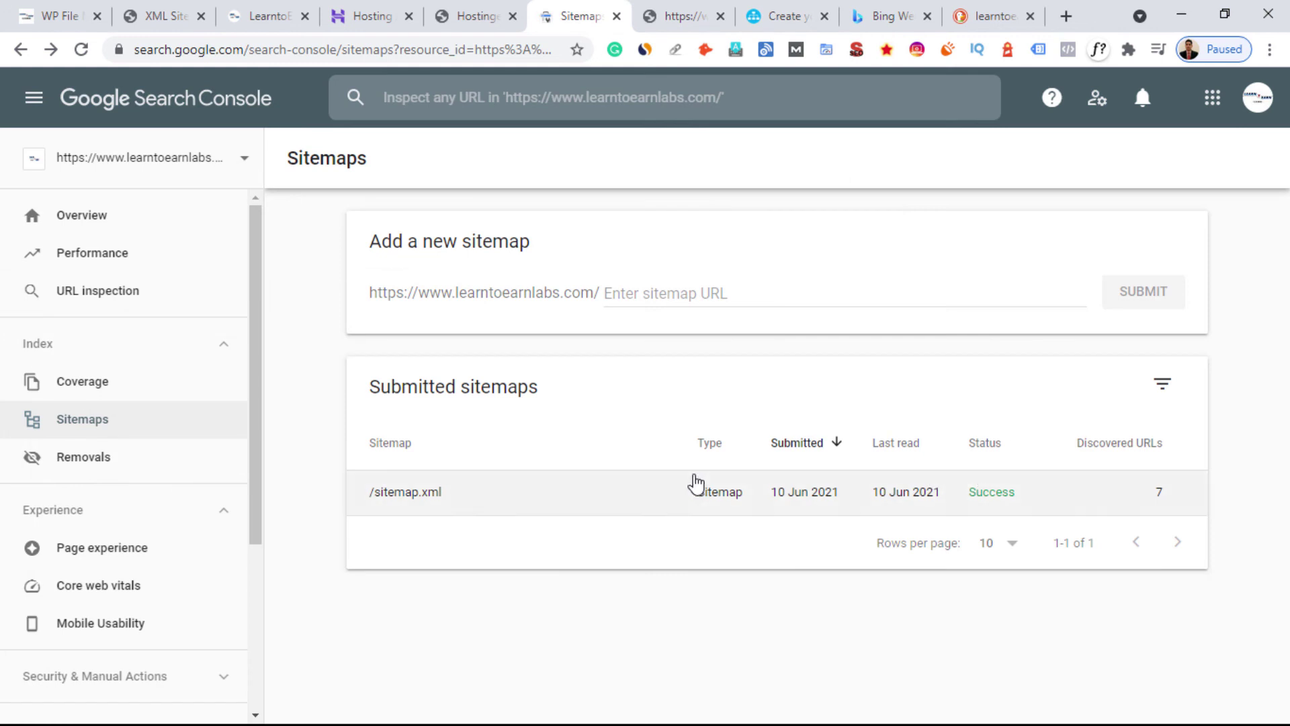